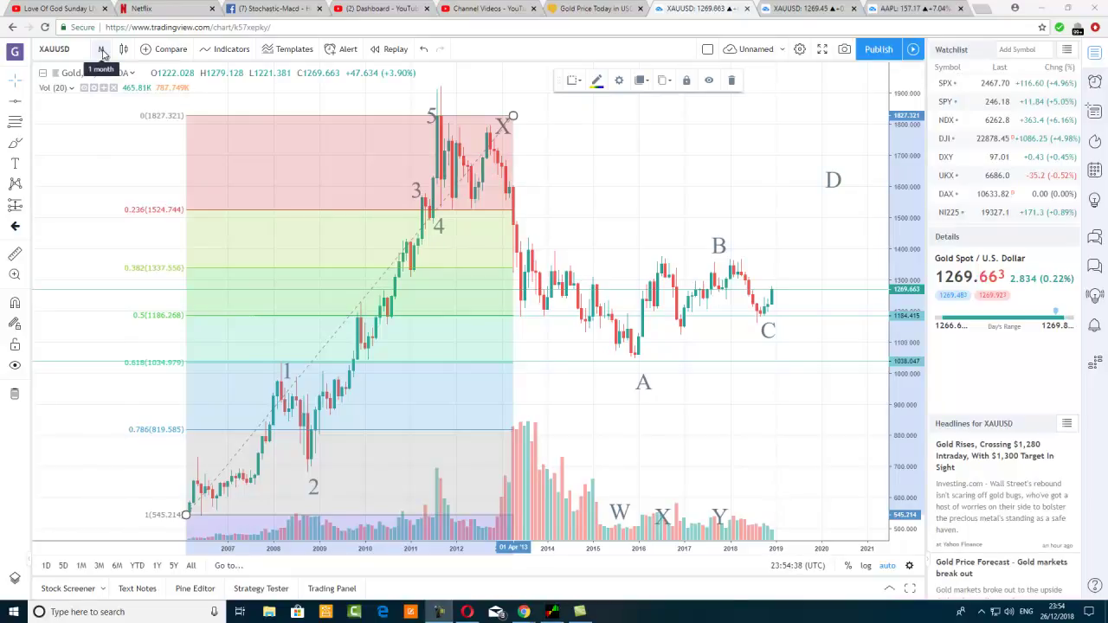
pyautogui.click(102, 50)
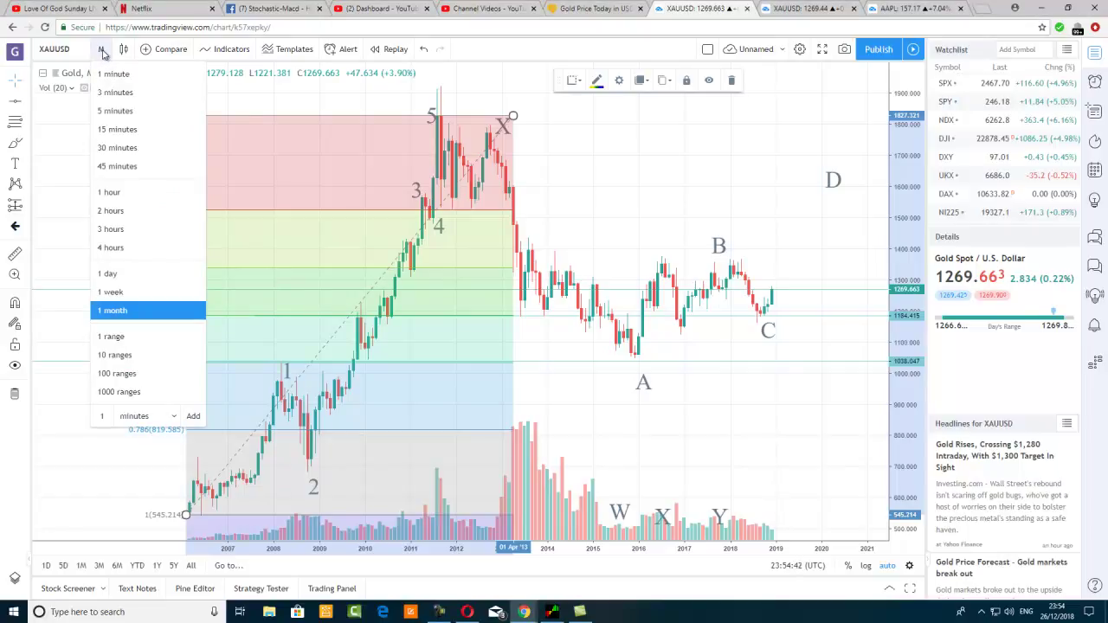
pyautogui.click(102, 52)
pyautogui.click(103, 52)
pyautogui.click(102, 52)
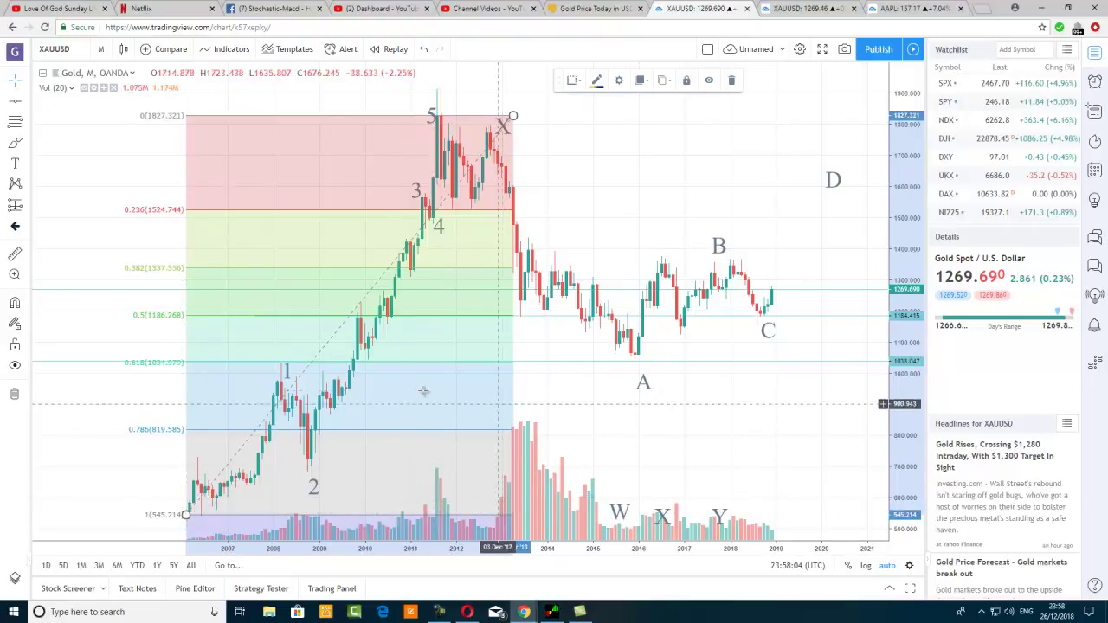
# - Delete the Fibonacci retracement drawn over the gold price rise up to April 2013
pyautogui.click(460, 362)
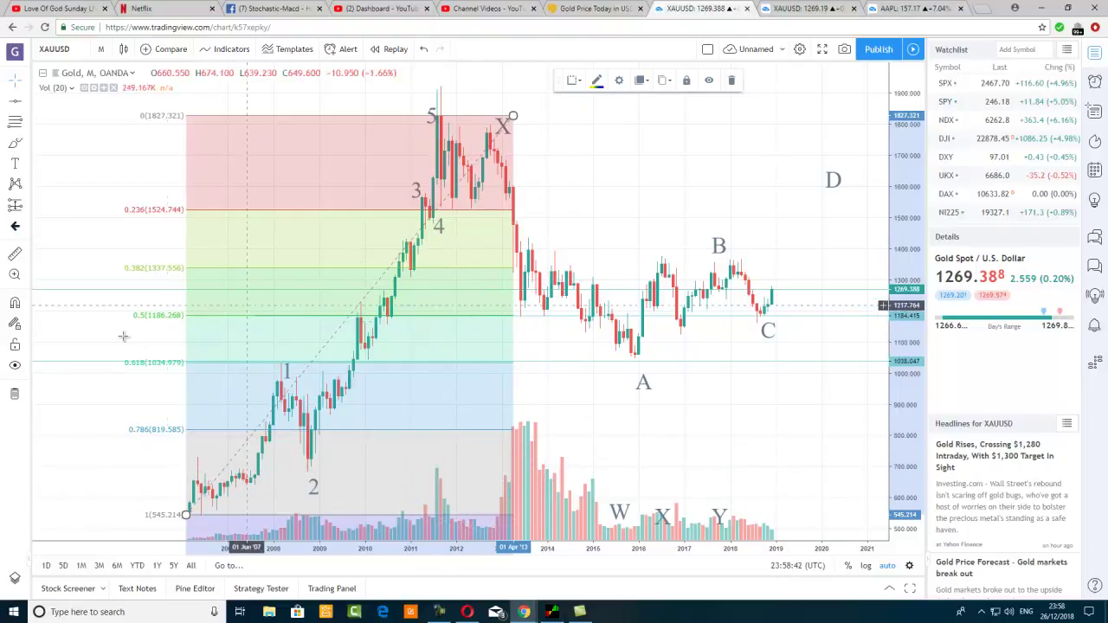
pyautogui.click(595, 82)
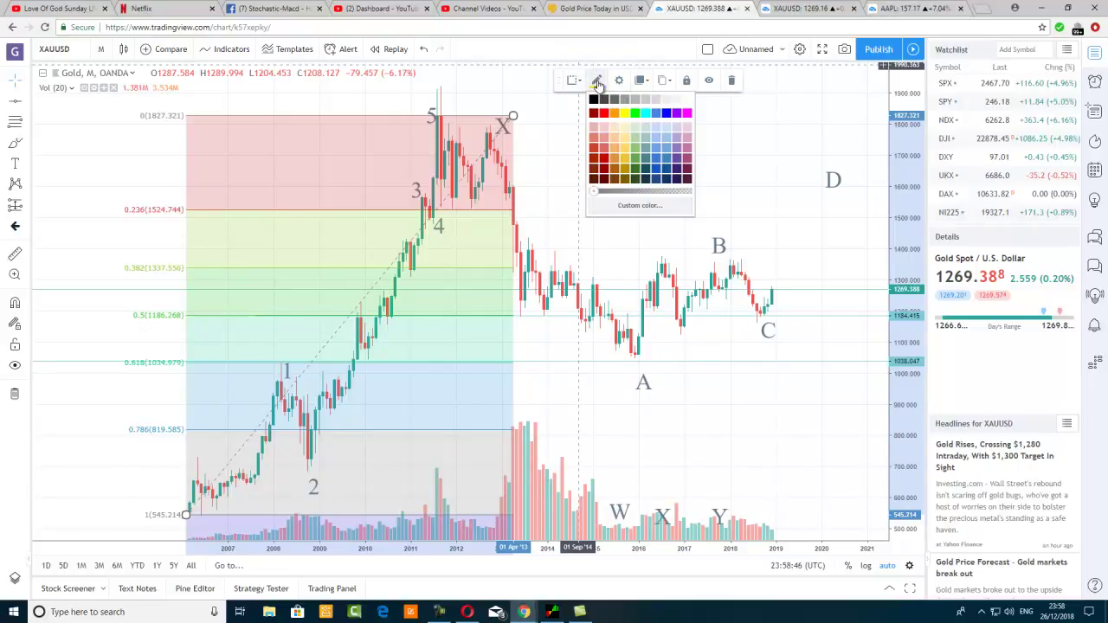
pyautogui.click(565, 181)
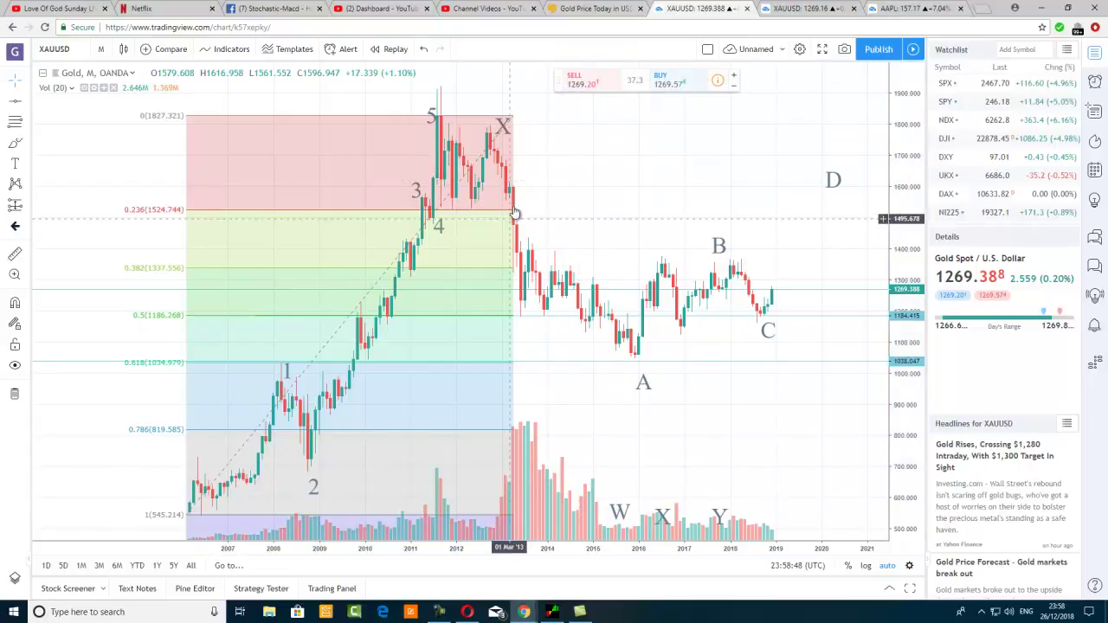
pyautogui.click(511, 117)
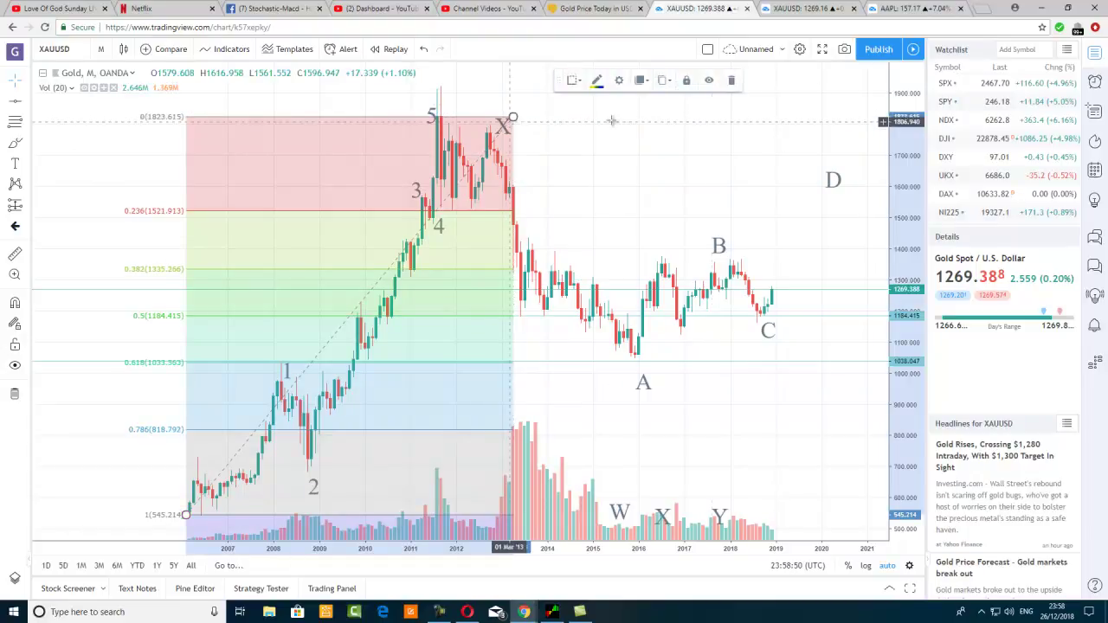
pyautogui.click(732, 83)
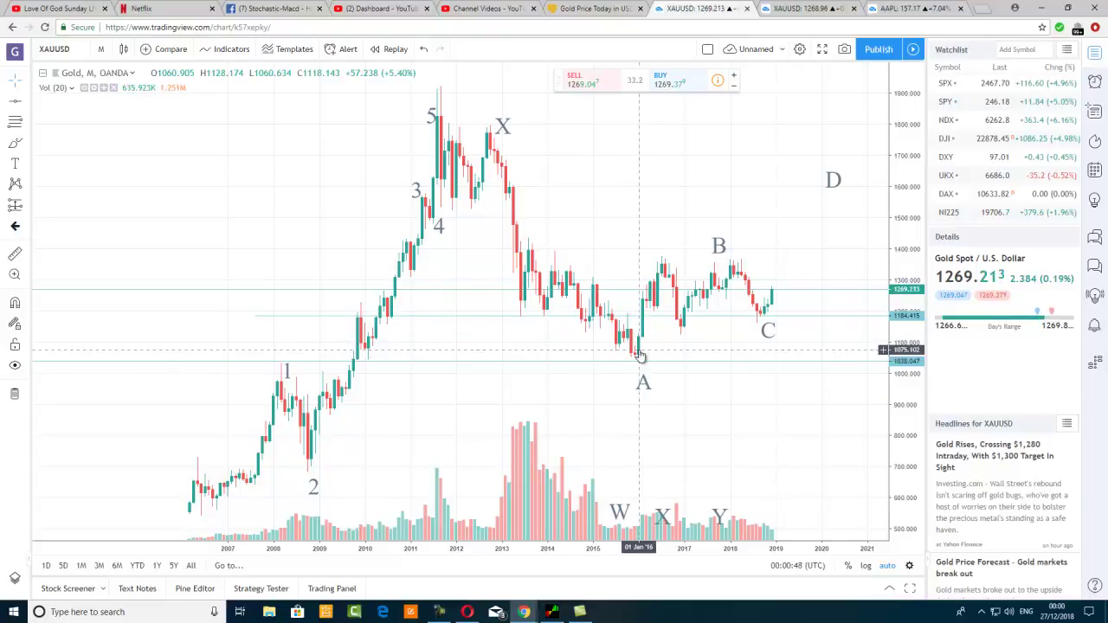
# - Move wave label W to the late-2015 low, the lower X to about 1792 in August 2018, and Y to about 1260 in July 2020
pyautogui.moveTo(620, 516)
pyautogui.mouseDown()
pyautogui.moveTo(623, 332)
pyautogui.moveTo(625, 360)
pyautogui.mouseUp()
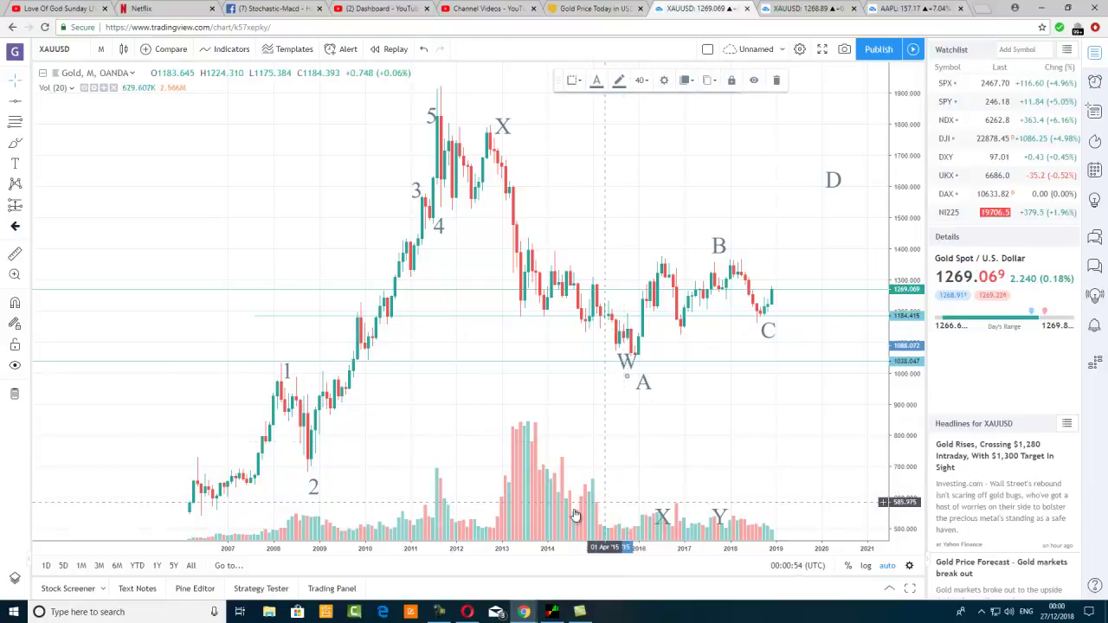
pyautogui.moveTo(661, 517); pyautogui.dragTo(787, 125)
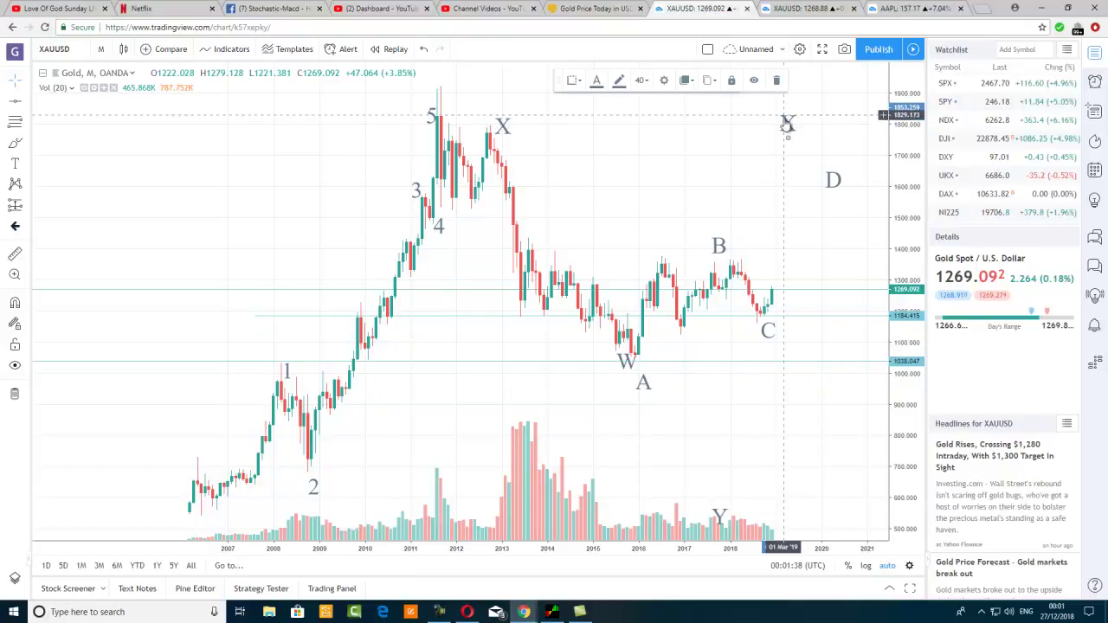
pyautogui.moveTo(790, 127)
pyautogui.mouseDown()
pyautogui.moveTo(773, 201)
pyautogui.moveTo(780, 161)
pyautogui.moveTo(760, 168)
pyautogui.moveTo(766, 144)
pyautogui.mouseUp()
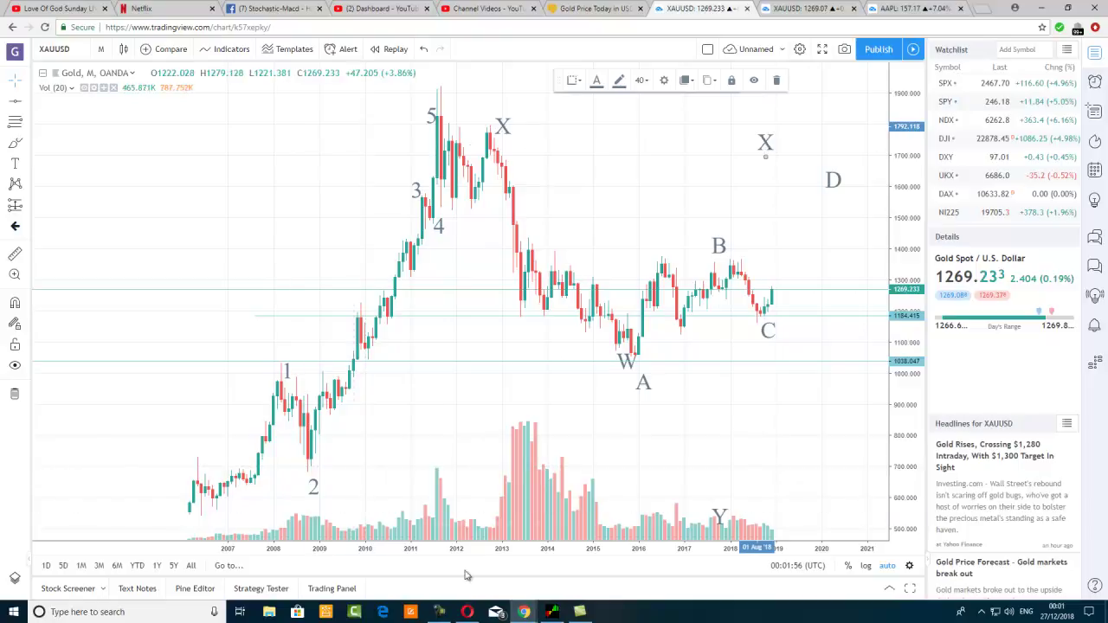
pyautogui.moveTo(727, 507); pyautogui.dragTo(852, 310)
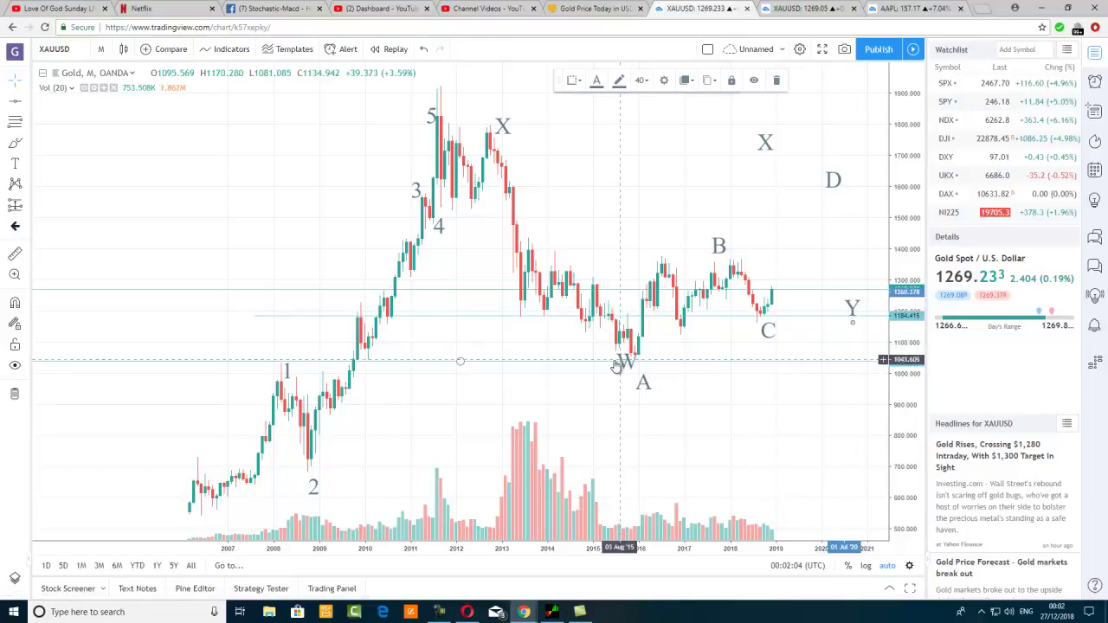
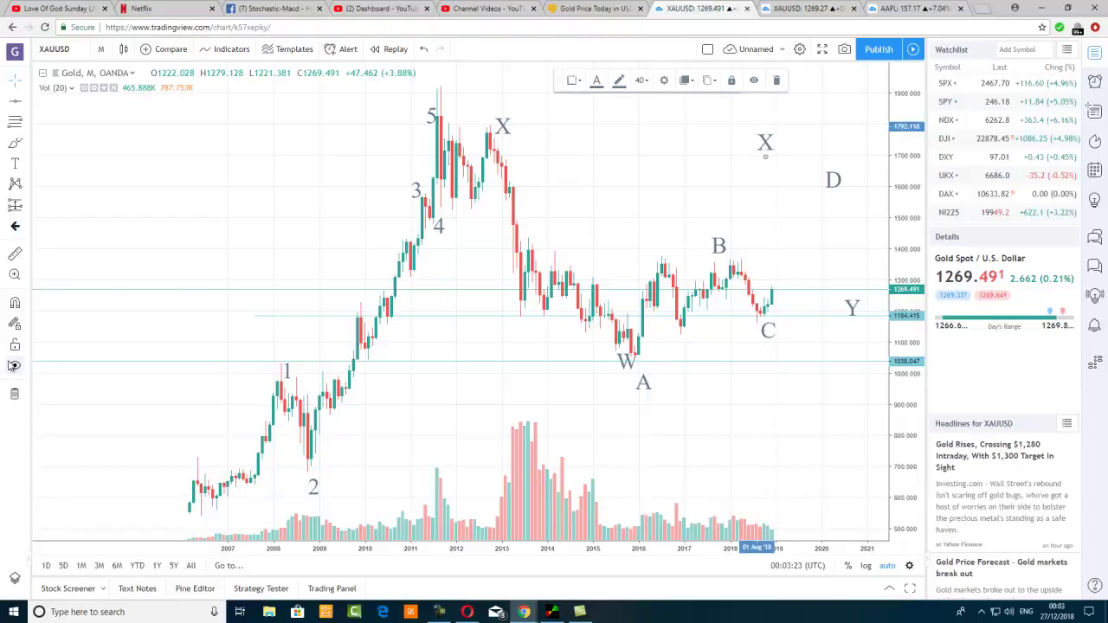
# - Remove all drawings from the chart and add the text label X beside the late-2012 high
pyautogui.click(19, 395)
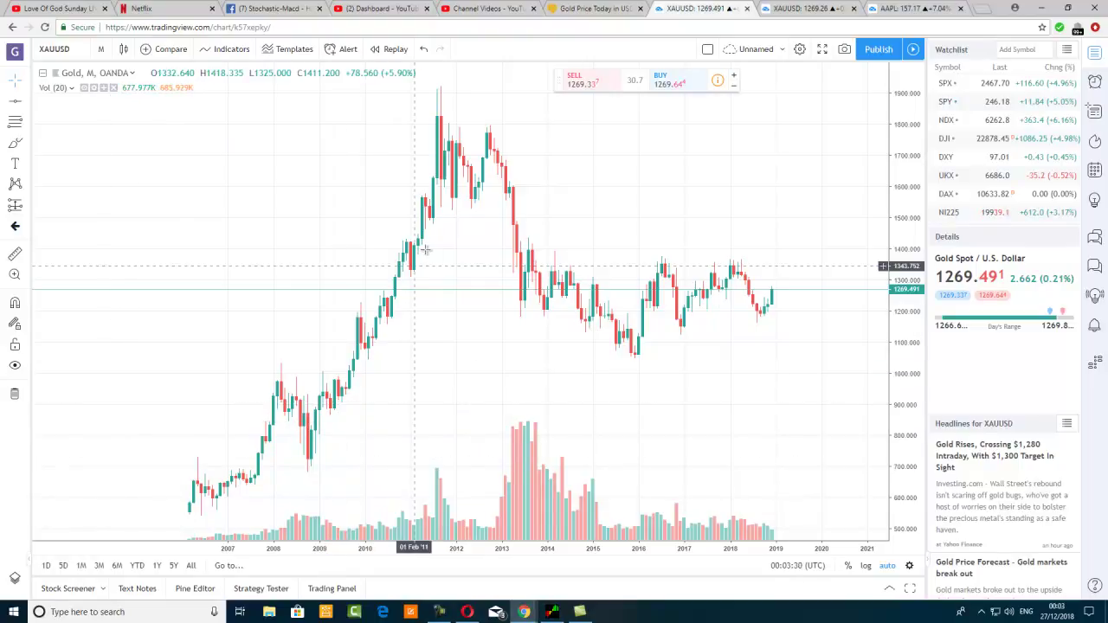
pyautogui.click(15, 164)
pyautogui.click(496, 126)
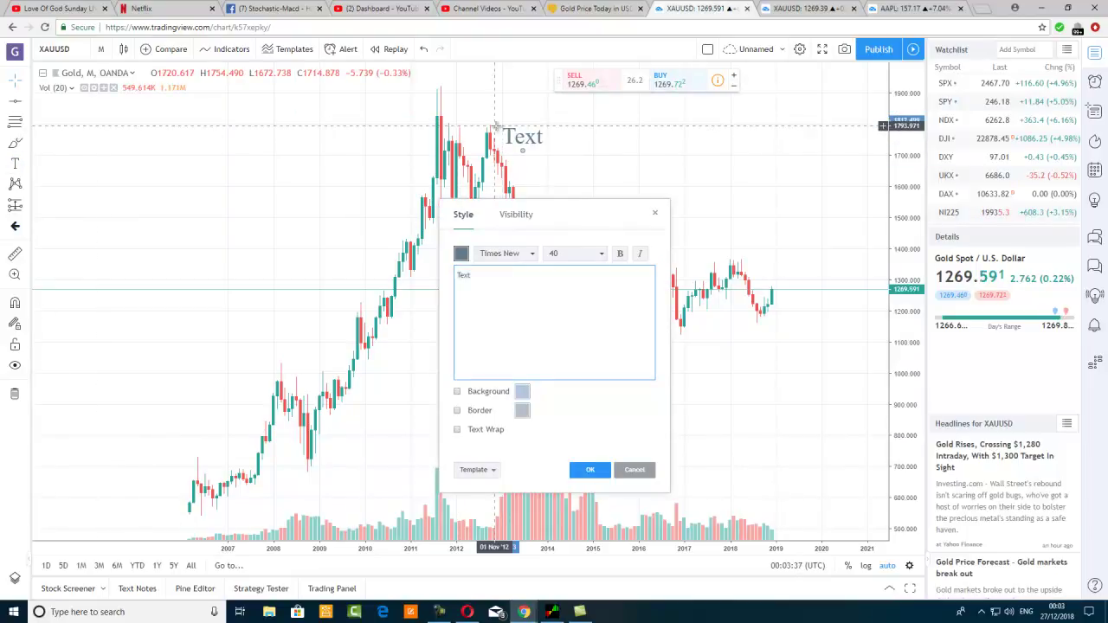
pyautogui.write('X')
pyautogui.click(590, 469)
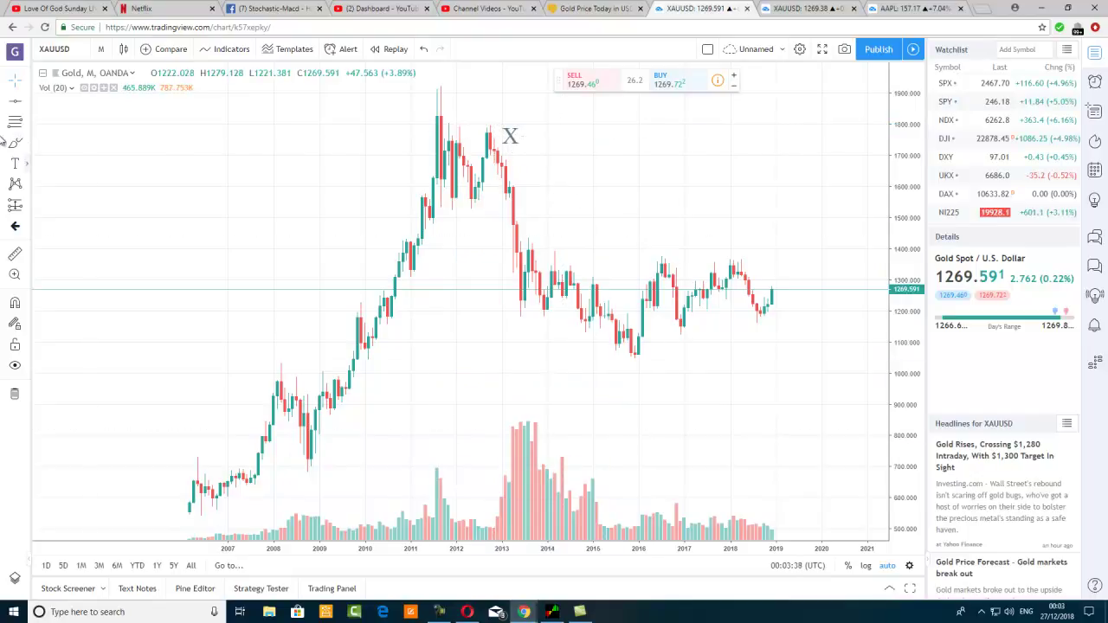
# - Add the text label A below the December 2015 low and B above the early-2018 high
pyautogui.click(637, 362)
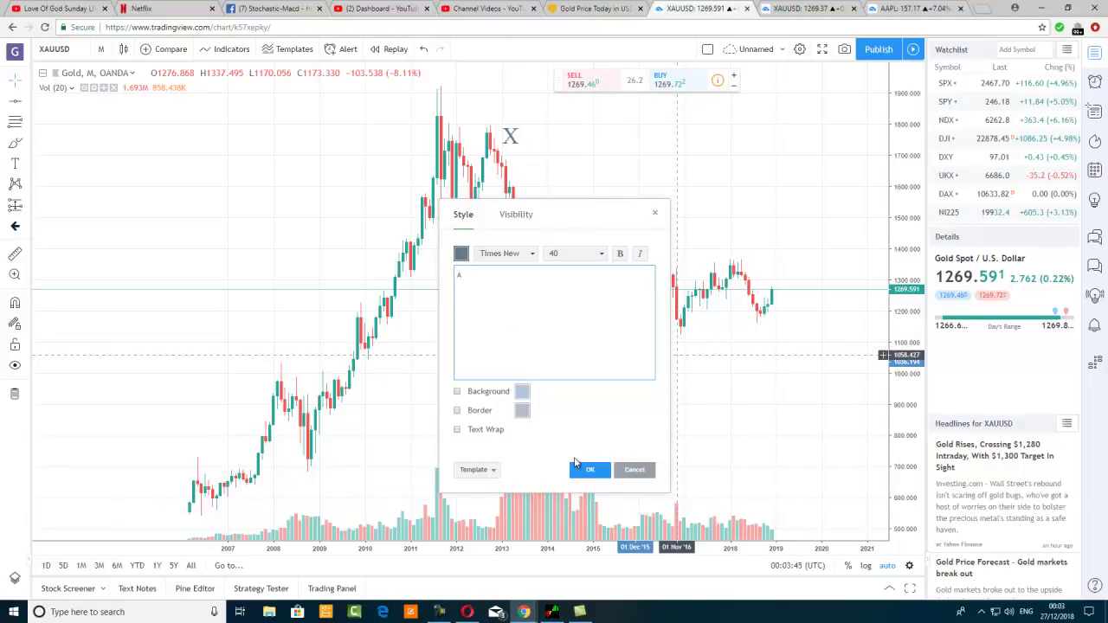
pyautogui.click(586, 468)
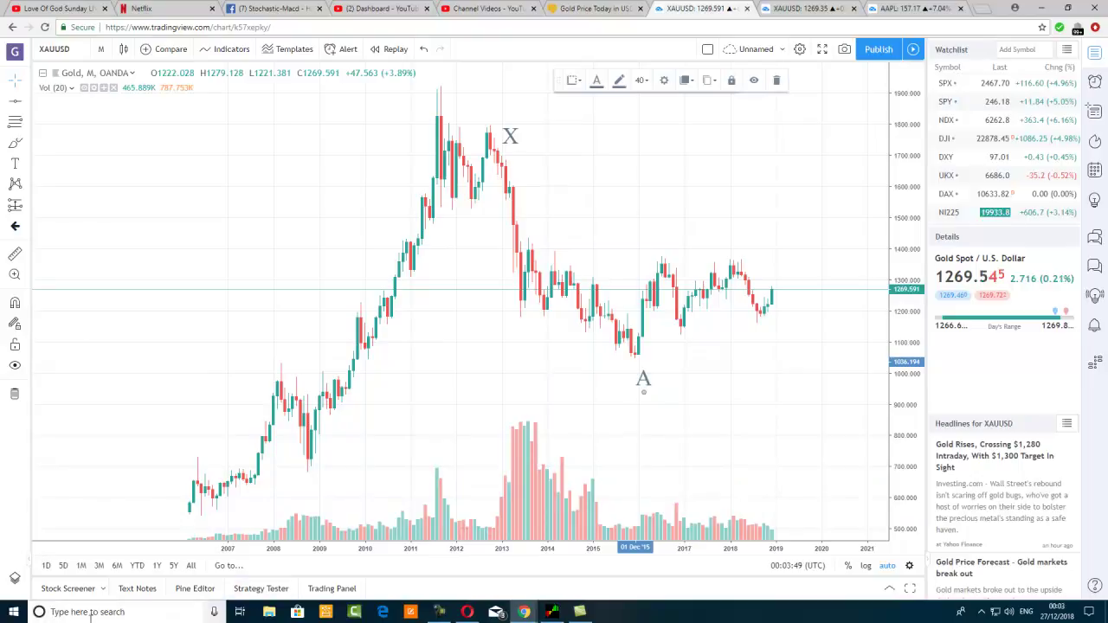
pyautogui.click(16, 165)
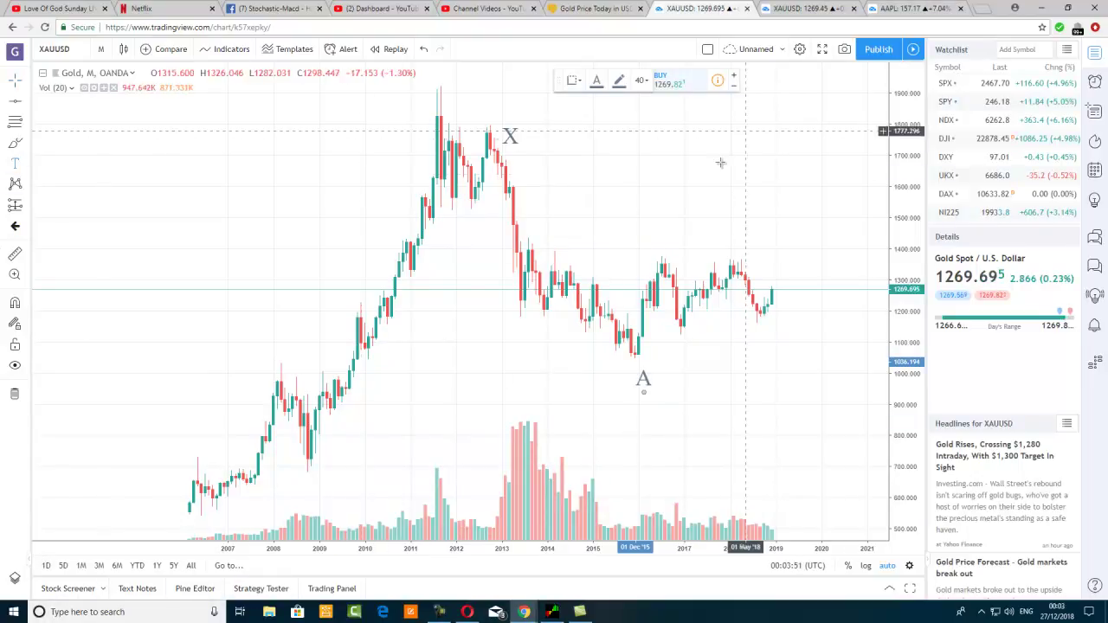
pyautogui.click(750, 234)
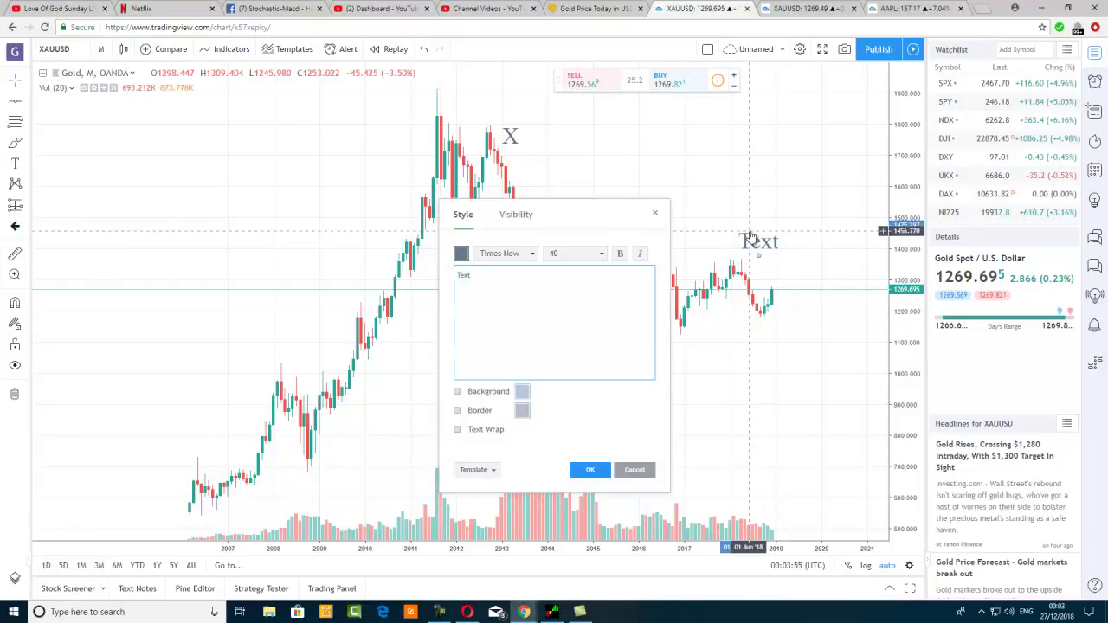
pyautogui.write('B')
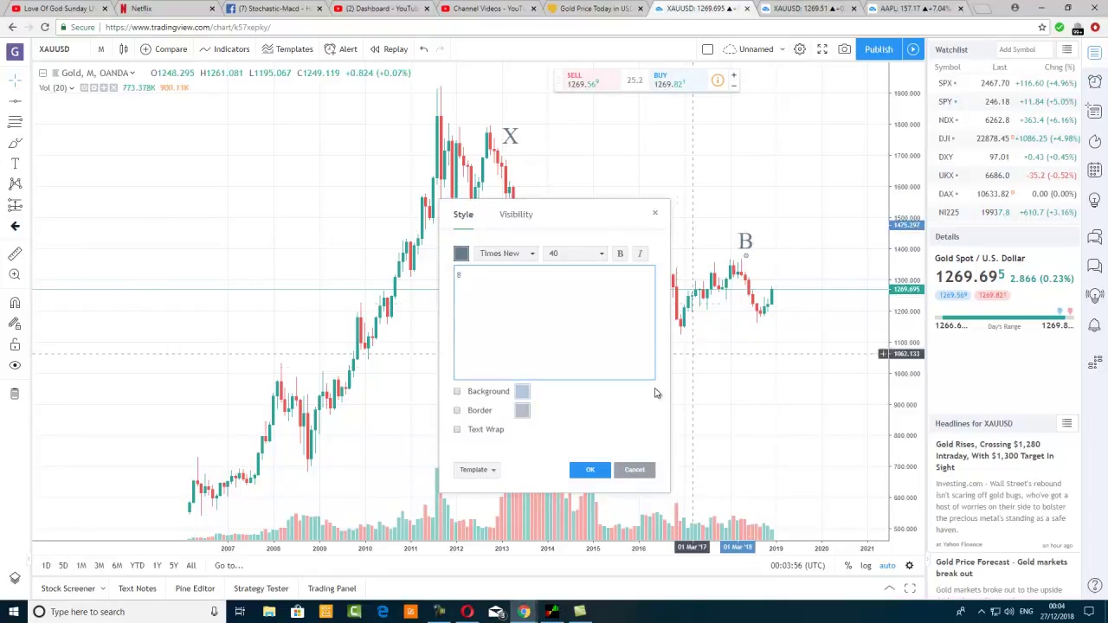
pyautogui.click(592, 469)
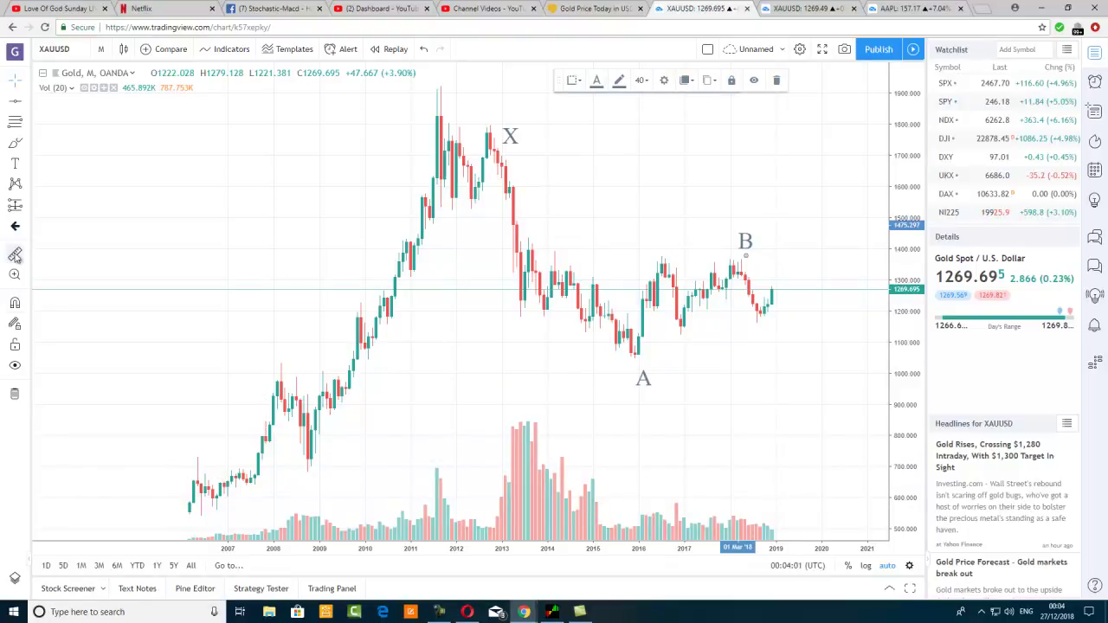
# - Add the text label C just below the 2018 low and D at about 1675 near the end of 2020
pyautogui.click(17, 165)
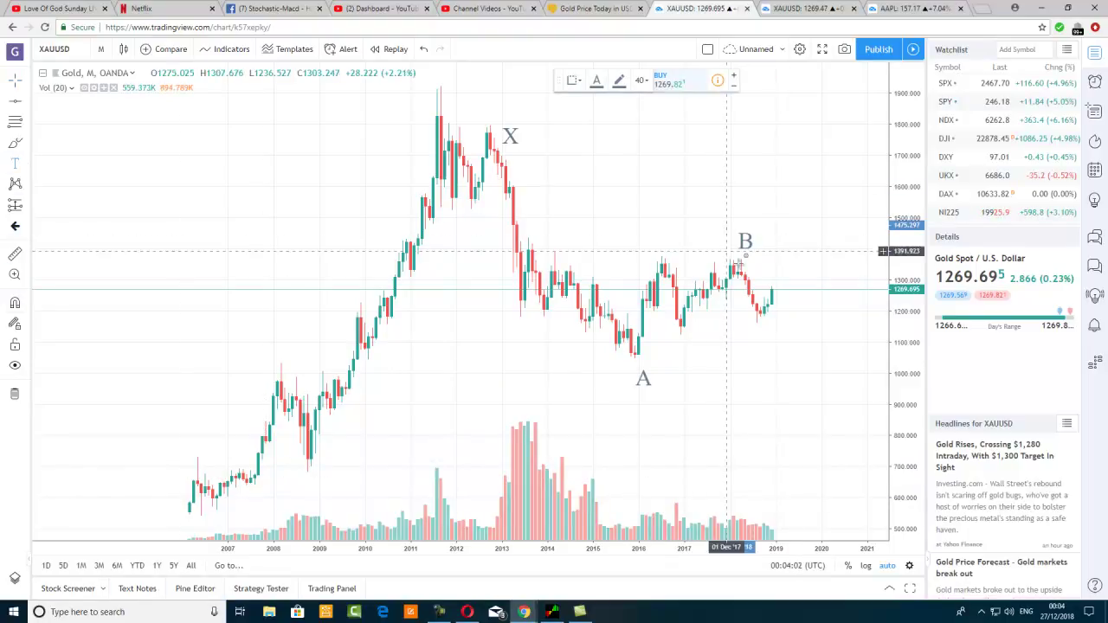
pyautogui.click(781, 316)
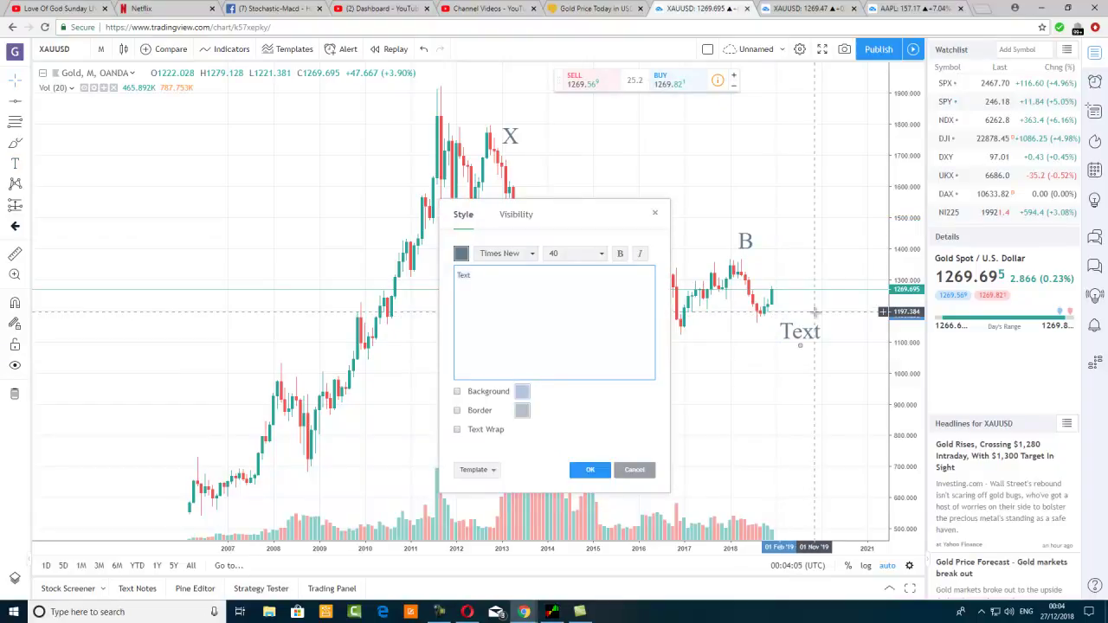
pyautogui.write('C')
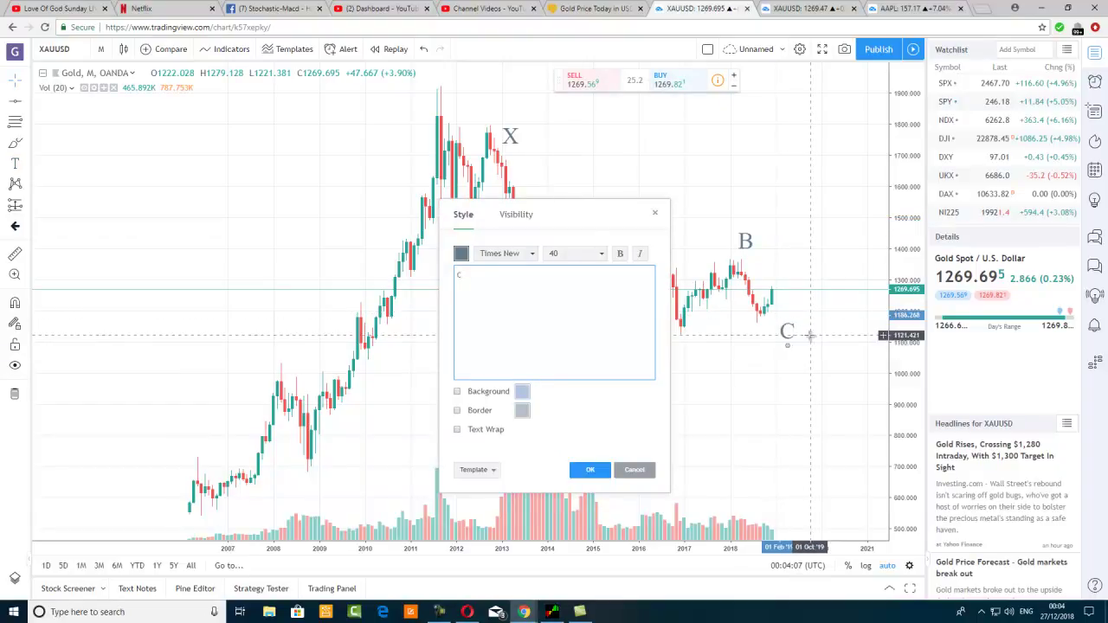
pyautogui.click(799, 334)
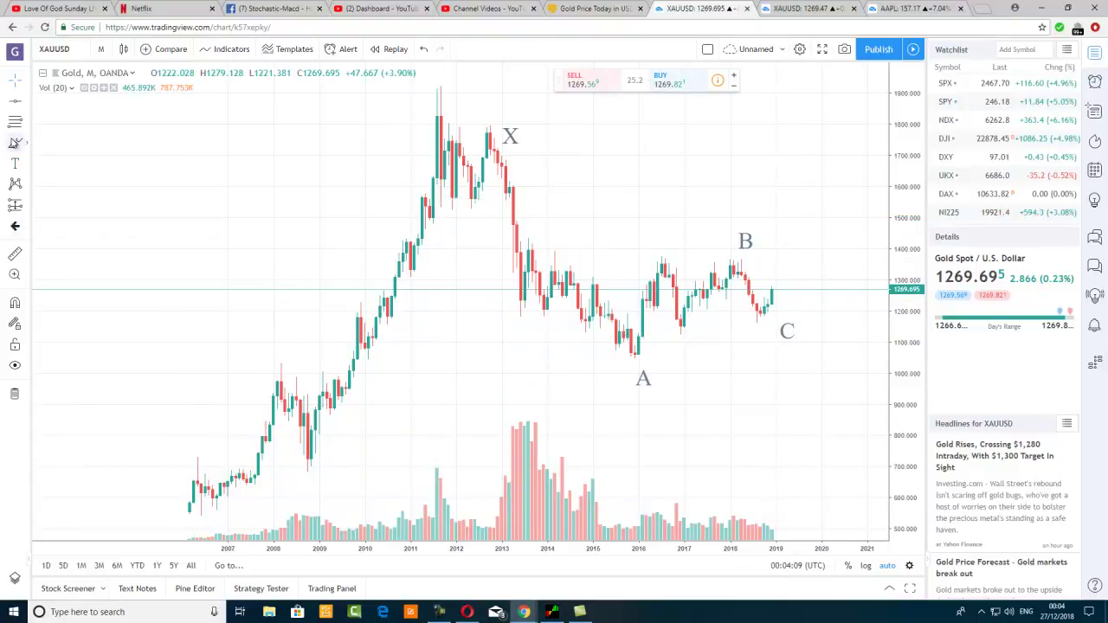
pyautogui.click(14, 163)
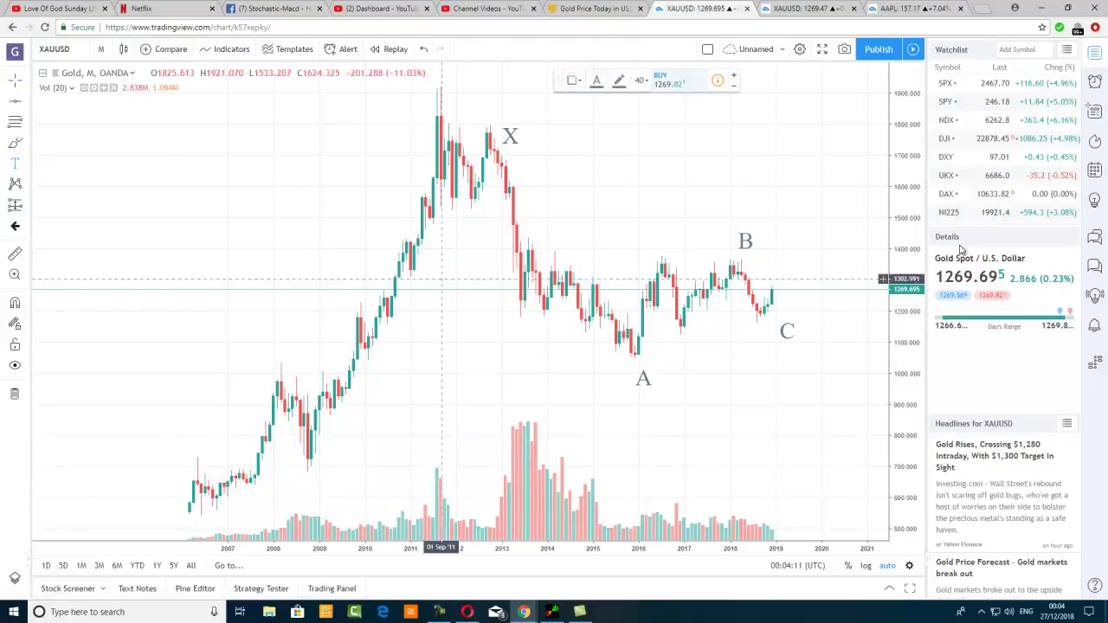
pyautogui.click(865, 164)
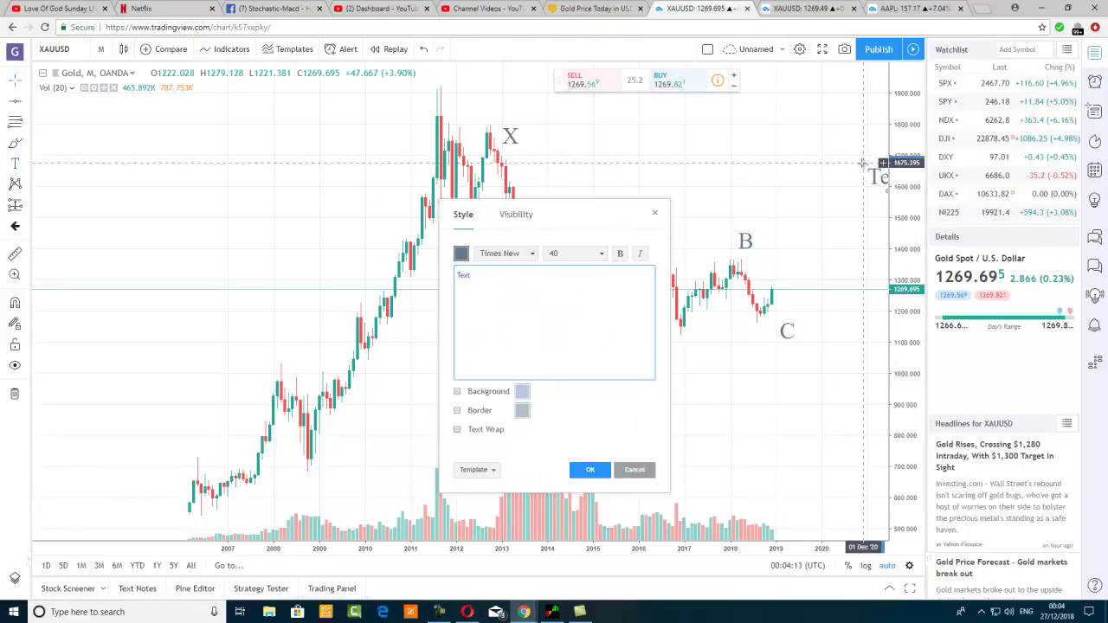
pyautogui.write('D')
pyautogui.click(859, 285)
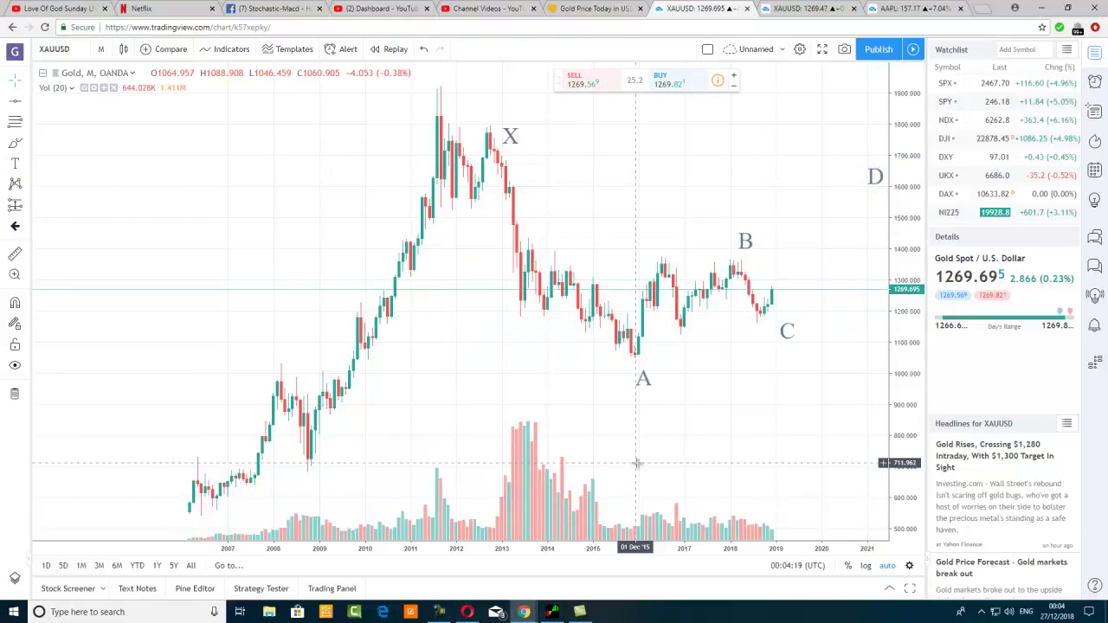
# - Reposition label B above the mid-2016 high, C at the late-2016 low, and D at about 1594 in December 2019
pyautogui.moveTo(877, 185); pyautogui.dragTo(876, 140)
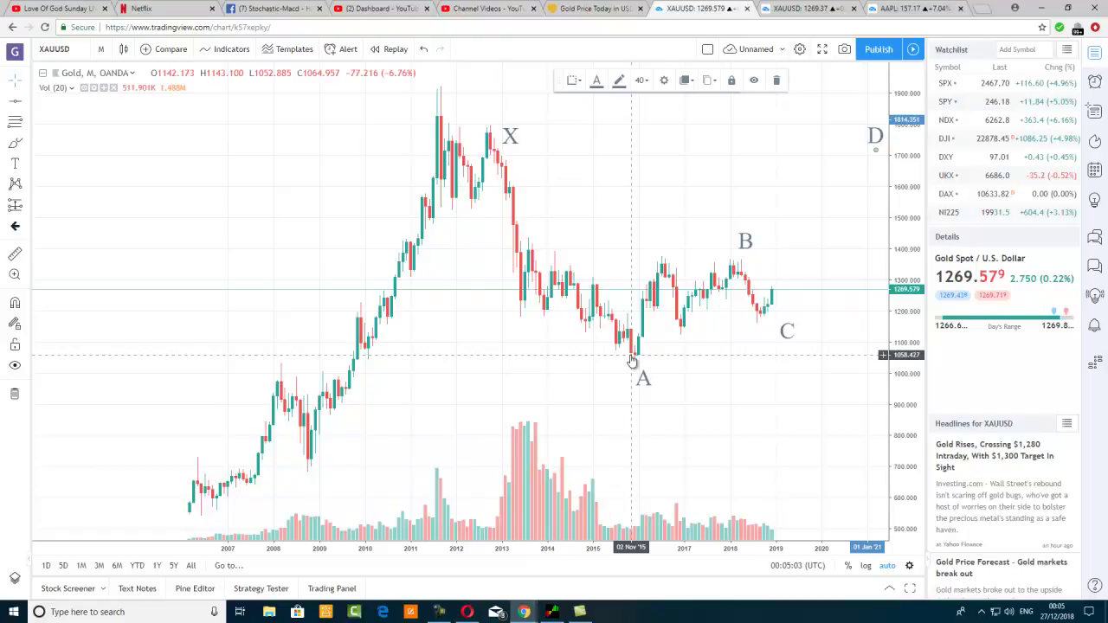
pyautogui.moveTo(745, 241)
pyautogui.mouseDown()
pyautogui.moveTo(656, 245)
pyautogui.moveTo(665, 252)
pyautogui.mouseUp()
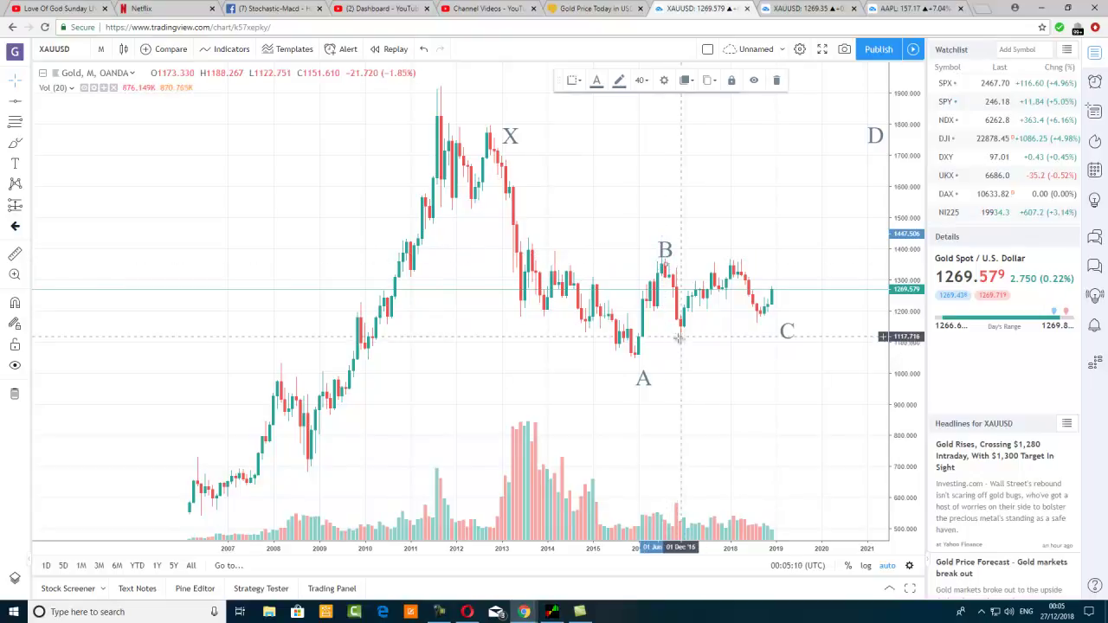
pyautogui.moveTo(783, 340); pyautogui.dragTo(681, 336)
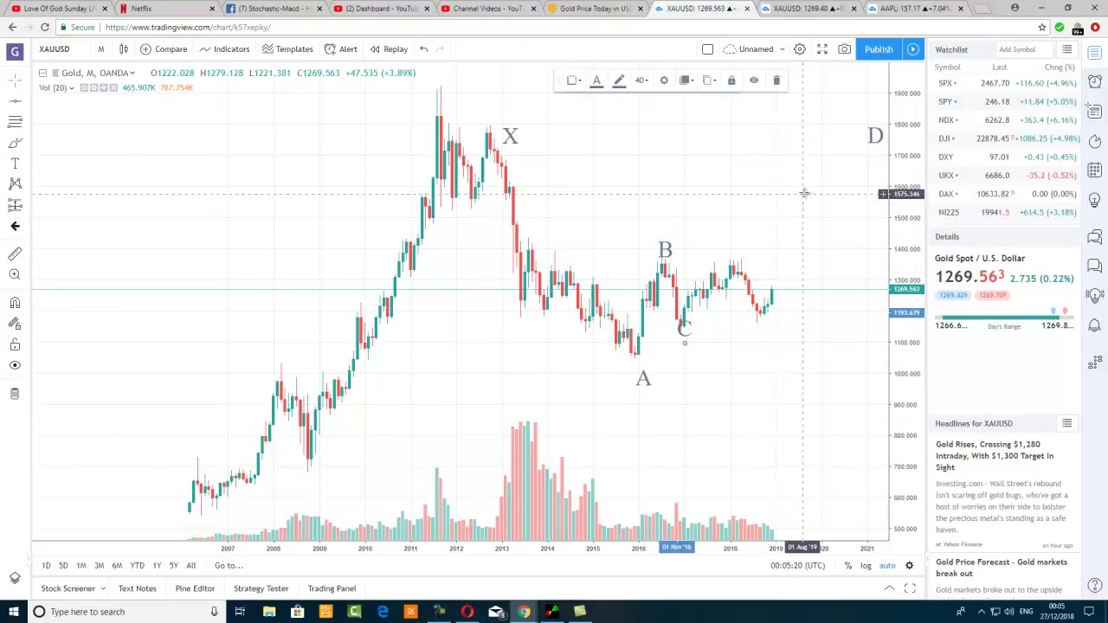
pyautogui.moveTo(877, 139); pyautogui.dragTo(824, 204)
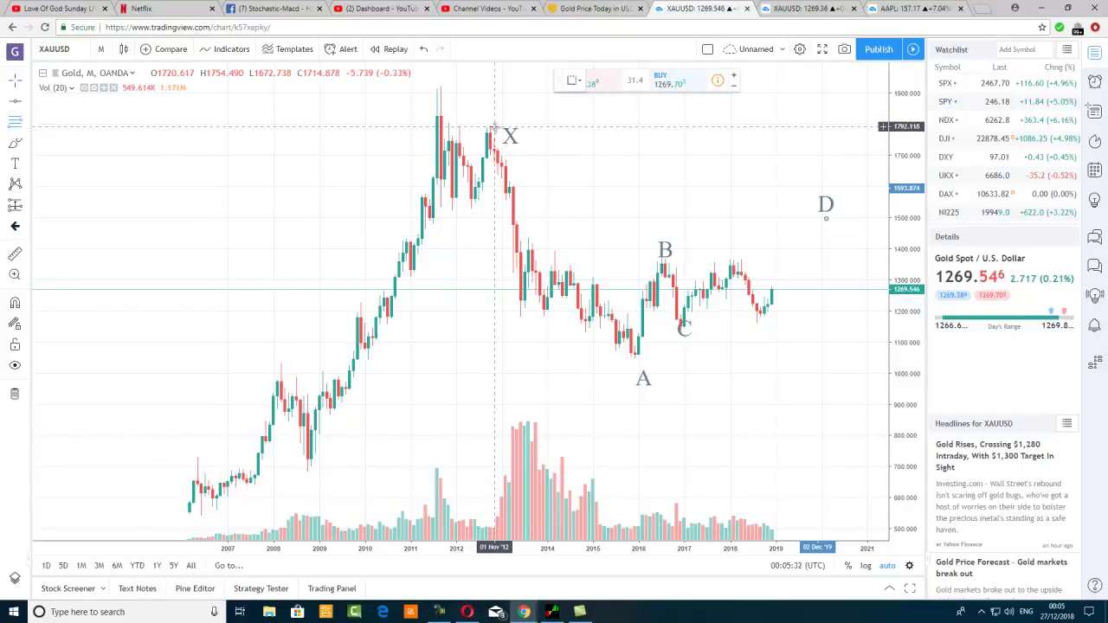
# - Draw a Fibonacci retracement from the X high to the A low and move label D to about 1759 in October 2019
pyautogui.moveTo(495, 126)
pyautogui.mouseDown()
pyautogui.moveTo(613, 359)
pyautogui.moveTo(627, 367)
pyautogui.moveTo(624, 359)
pyautogui.mouseUp()
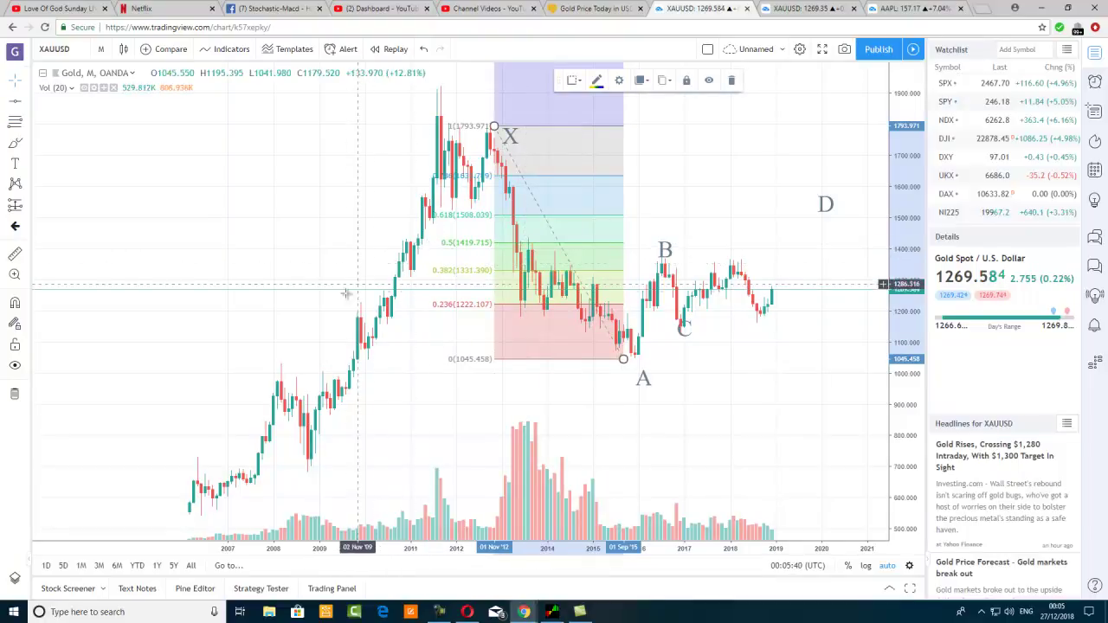
pyautogui.click(827, 209)
pyautogui.moveTo(829, 208); pyautogui.dragTo(814, 185)
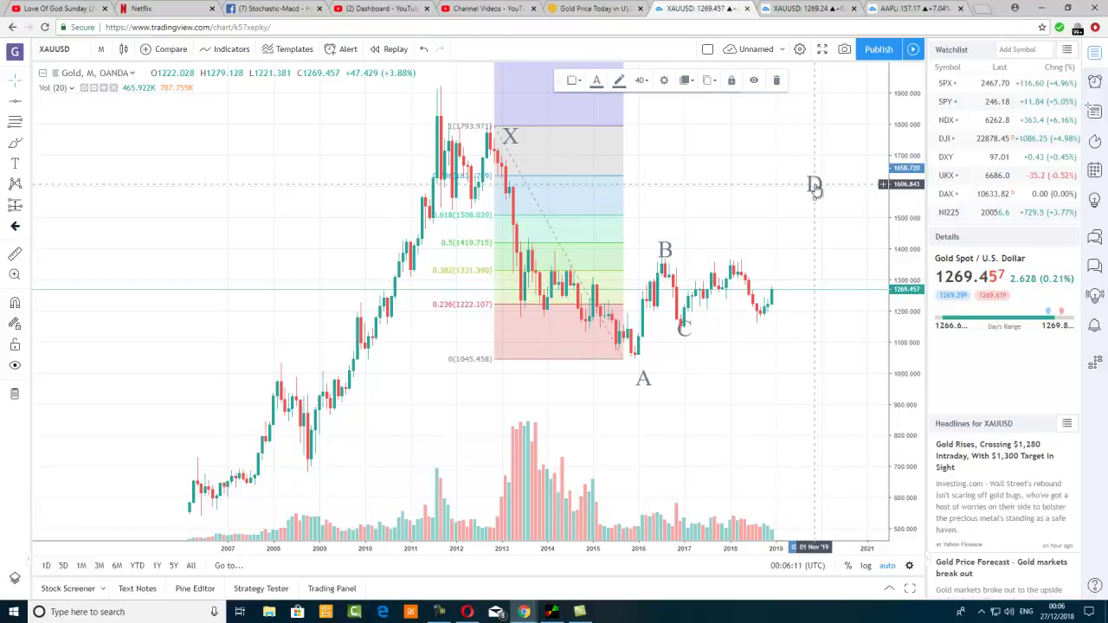
pyautogui.moveTo(817, 187); pyautogui.dragTo(822, 156)
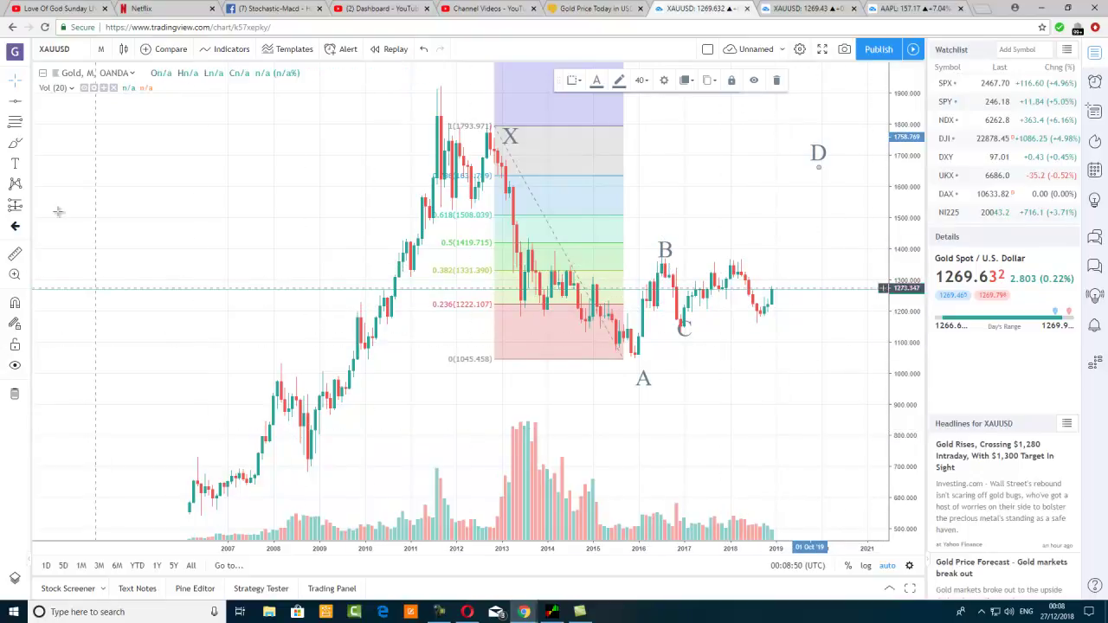
# - Draw horizontal lines at about 1345.6 near the B high and at about 1154.8 near the C low
pyautogui.click(17, 120)
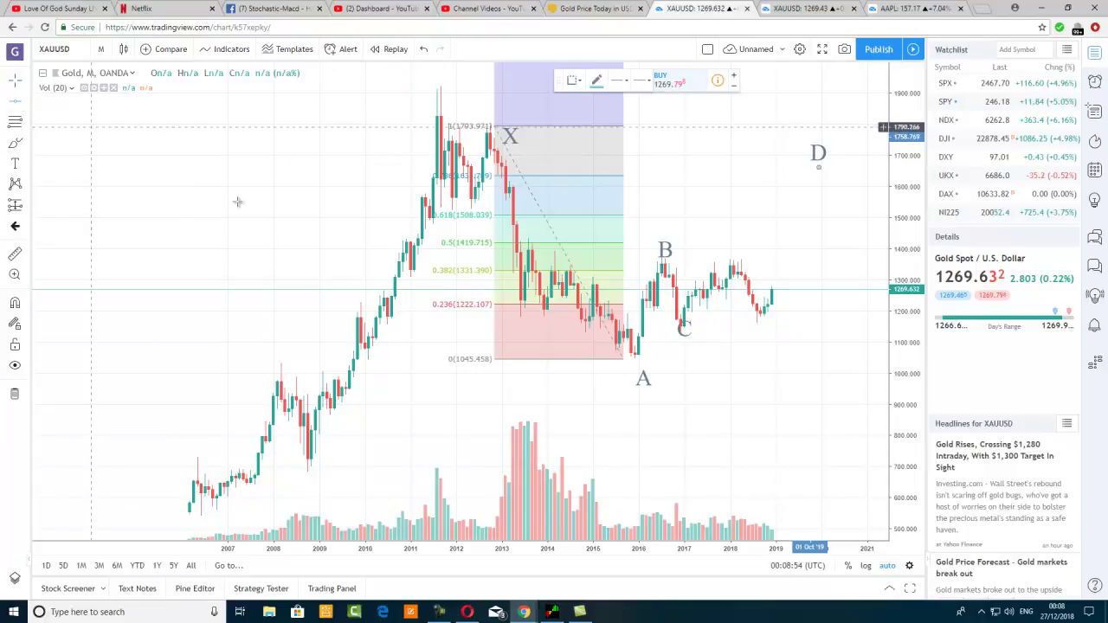
pyautogui.click(594, 274)
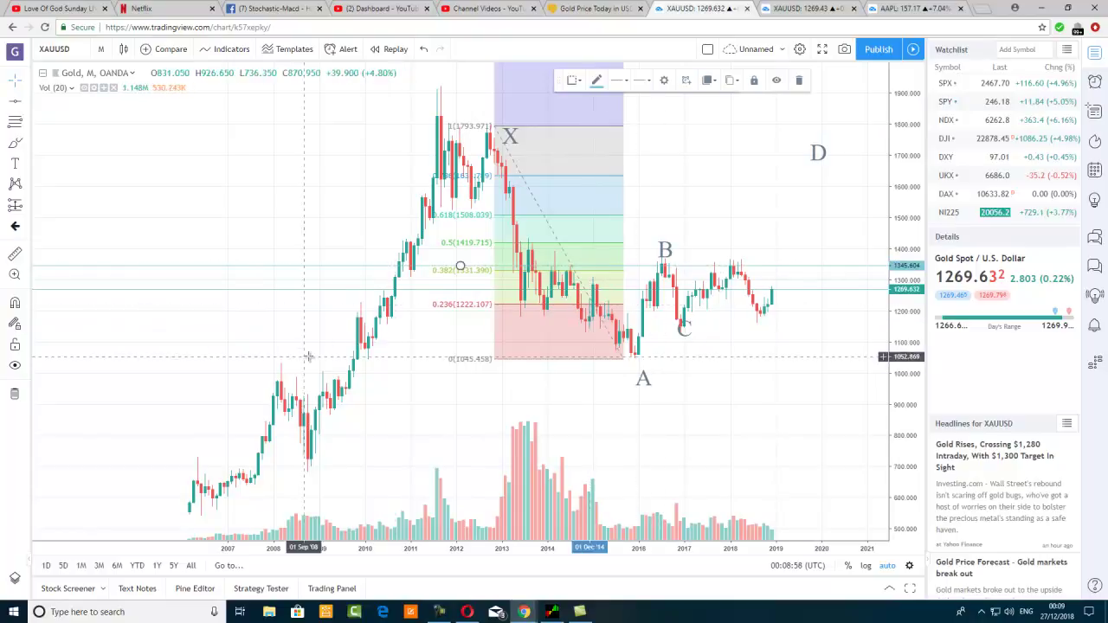
pyautogui.rightClick(461, 270)
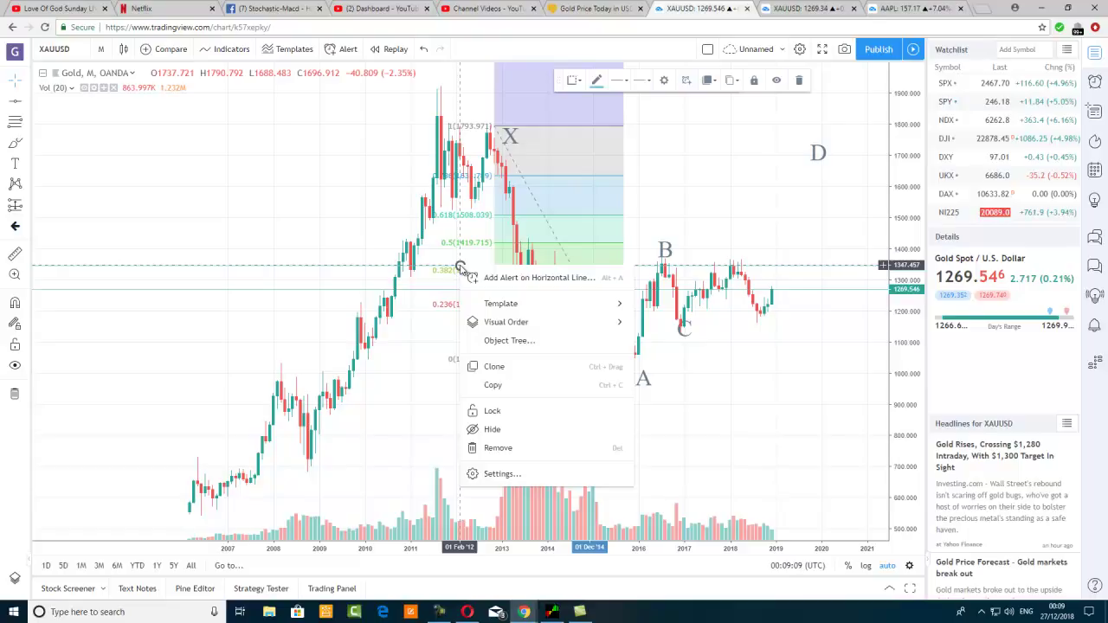
pyautogui.click(388, 258)
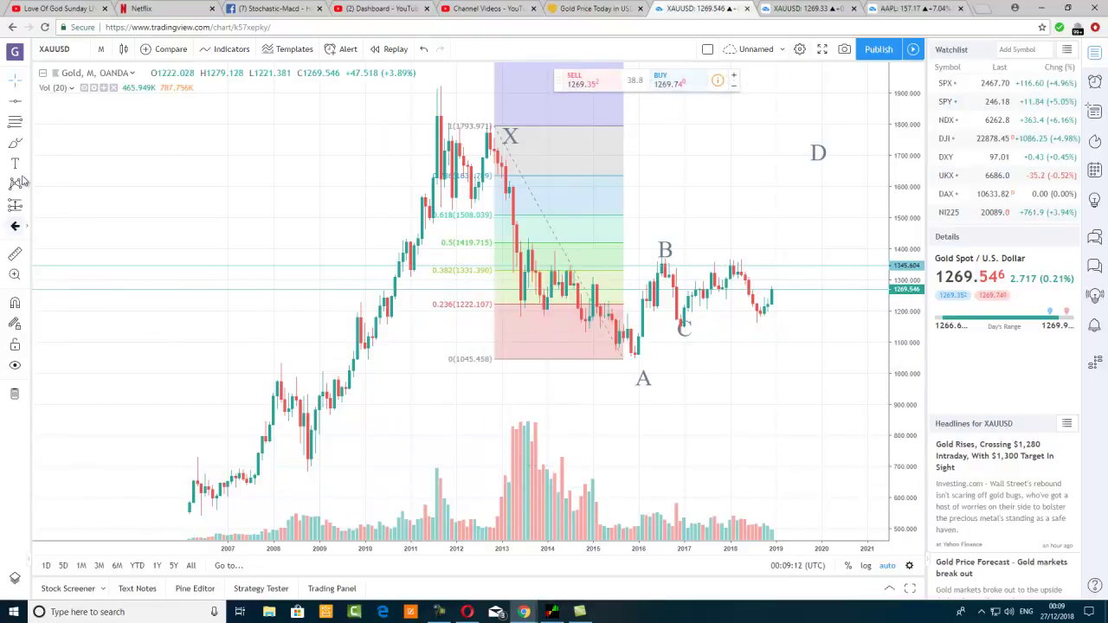
pyautogui.click(14, 100)
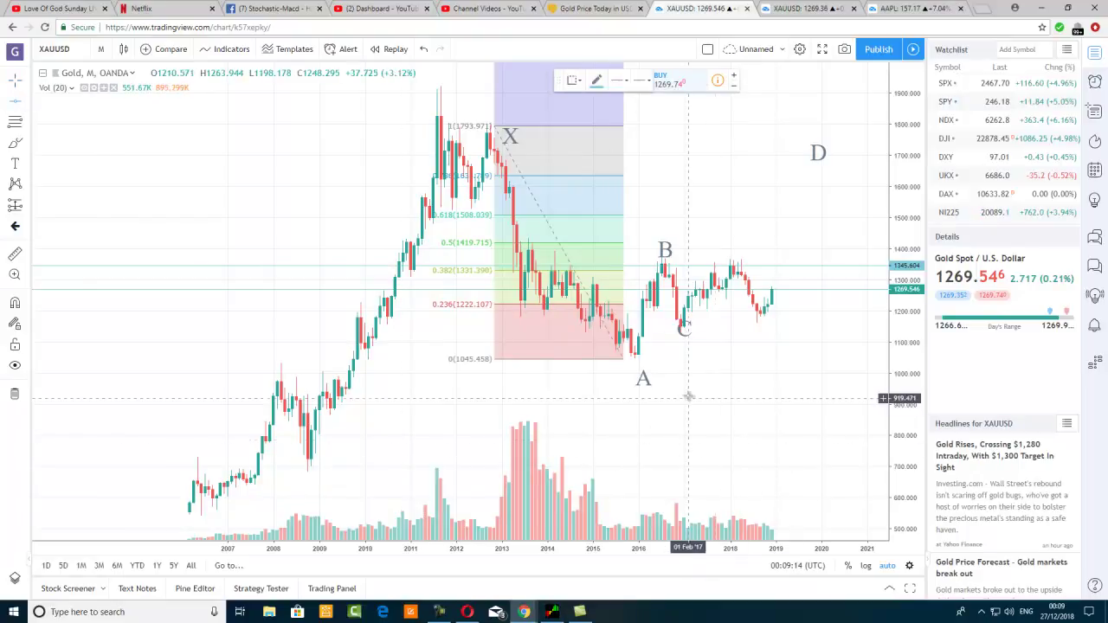
pyautogui.click(678, 326)
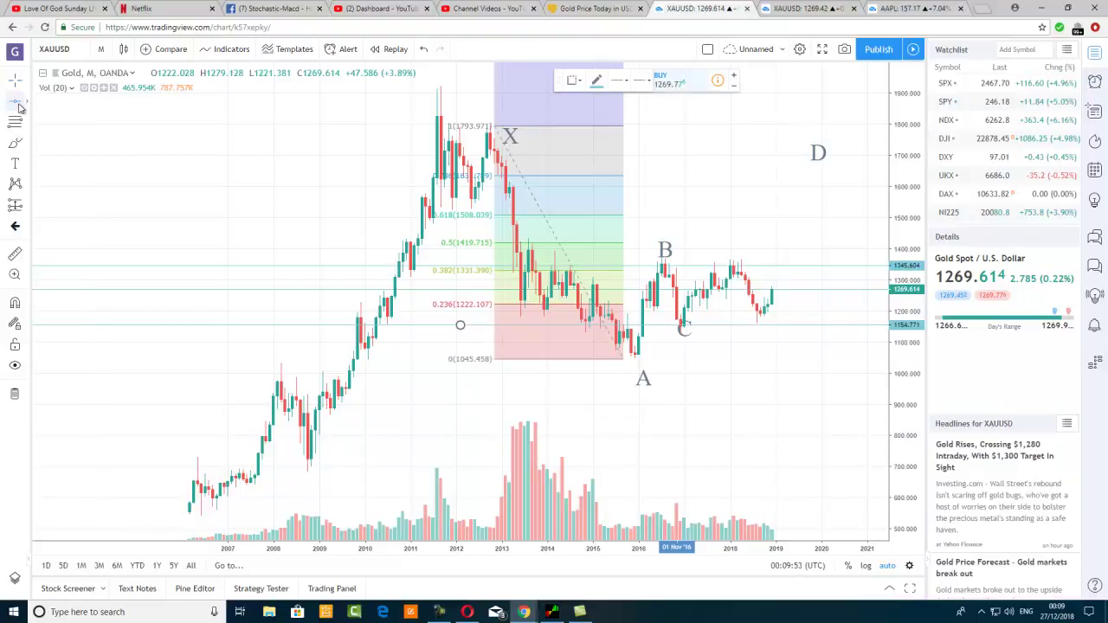
# - Draw converging trend lines from the B high at about 1383 and the A low at about 1062, meeting near 1279 in early 2020
pyautogui.click(26, 104)
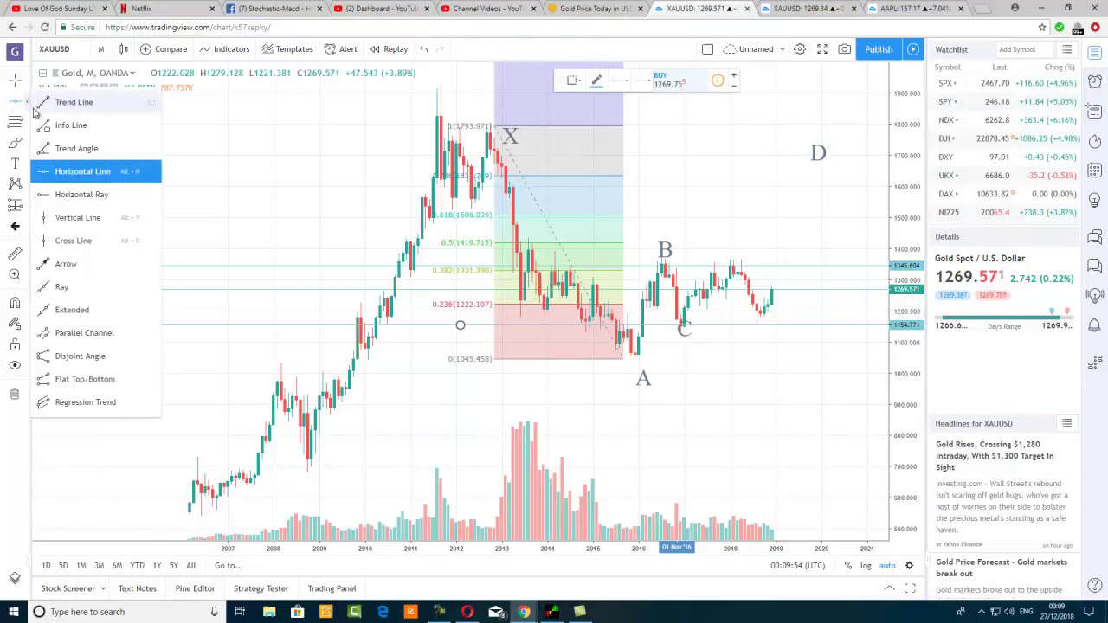
pyautogui.click(44, 104)
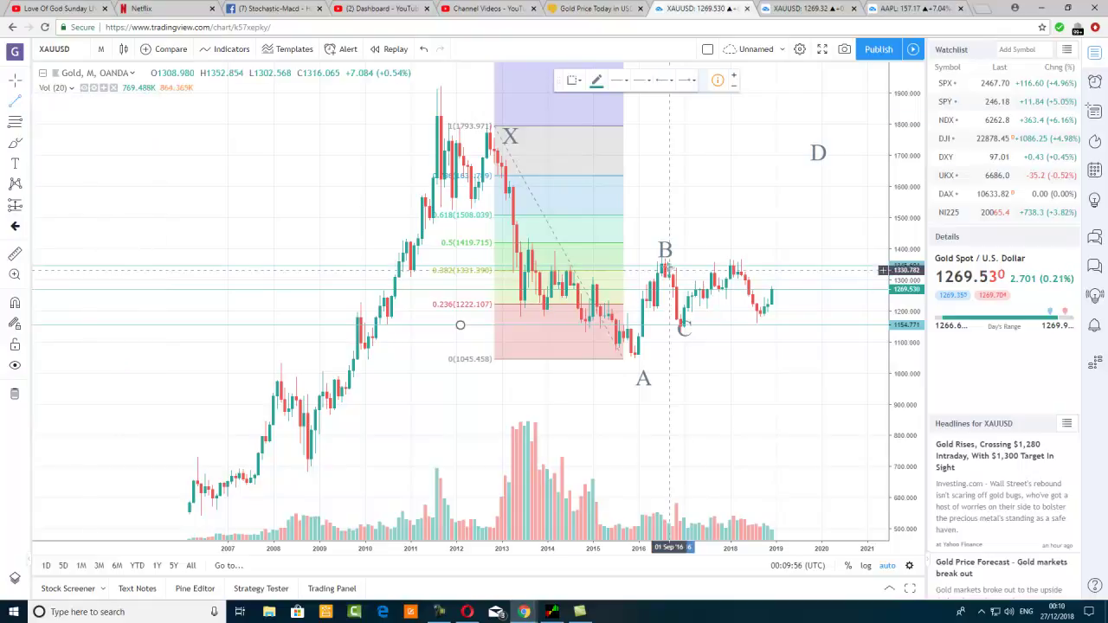
pyautogui.click(663, 258)
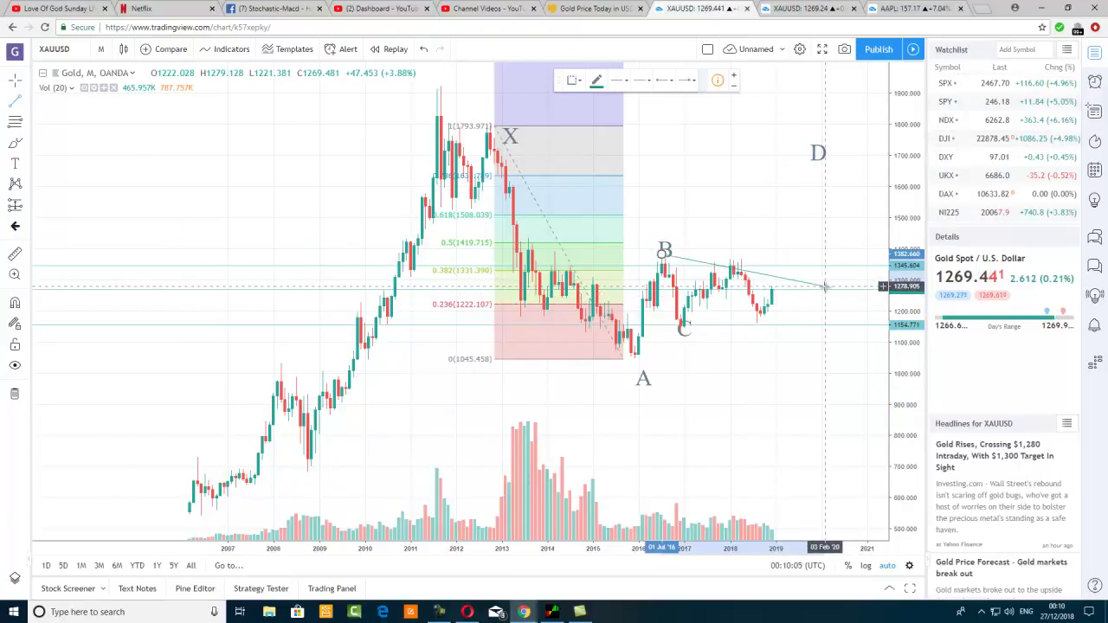
pyautogui.click(825, 285)
pyautogui.click(812, 329)
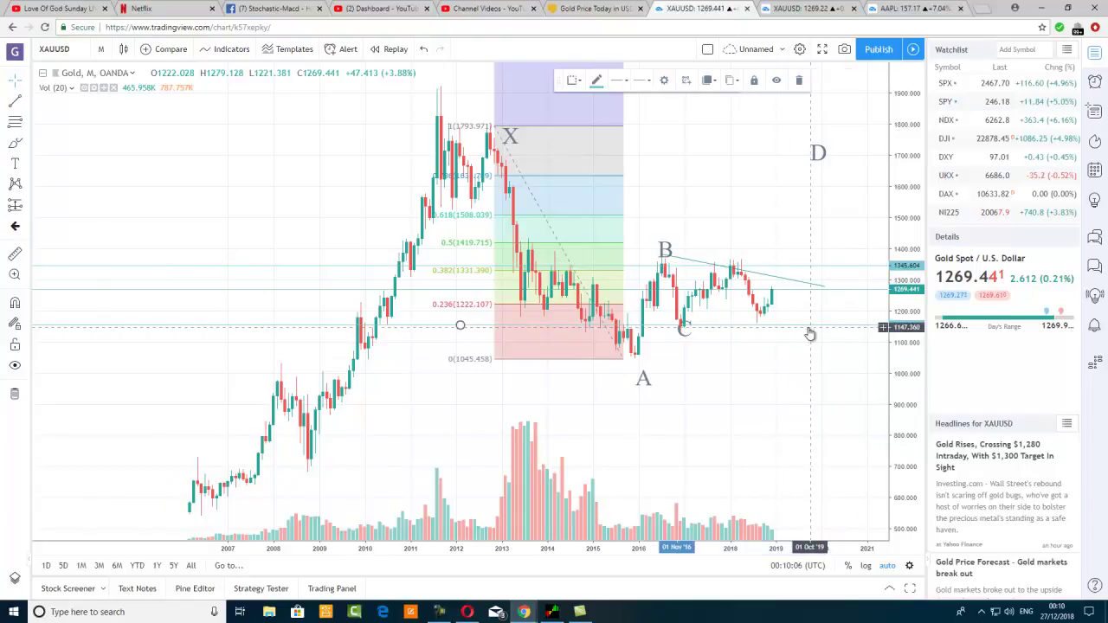
pyautogui.click(15, 102)
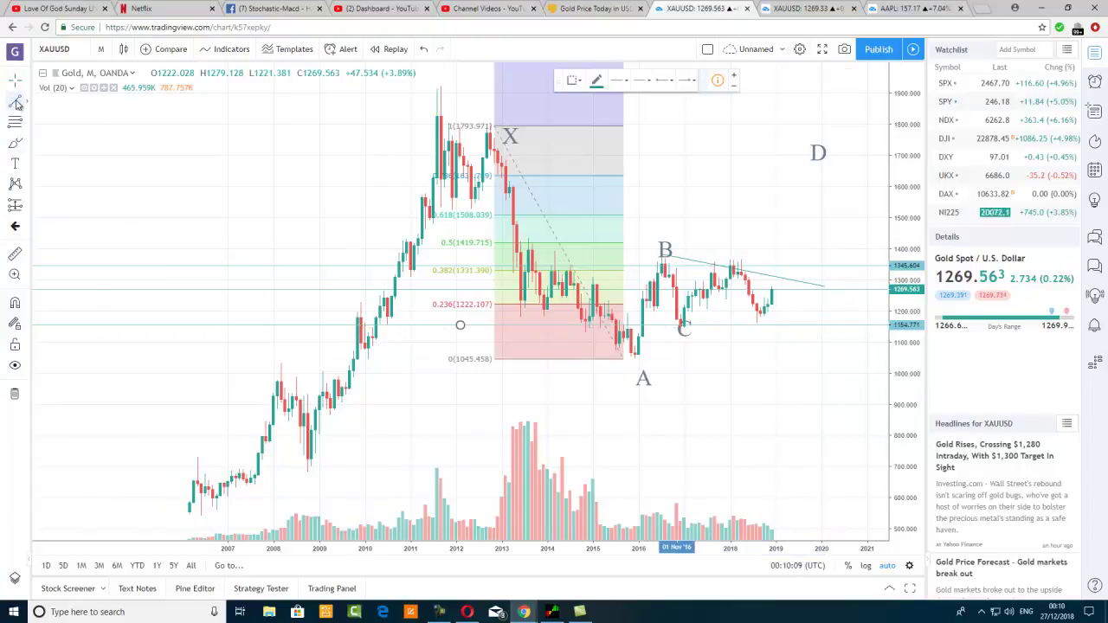
pyautogui.click(634, 354)
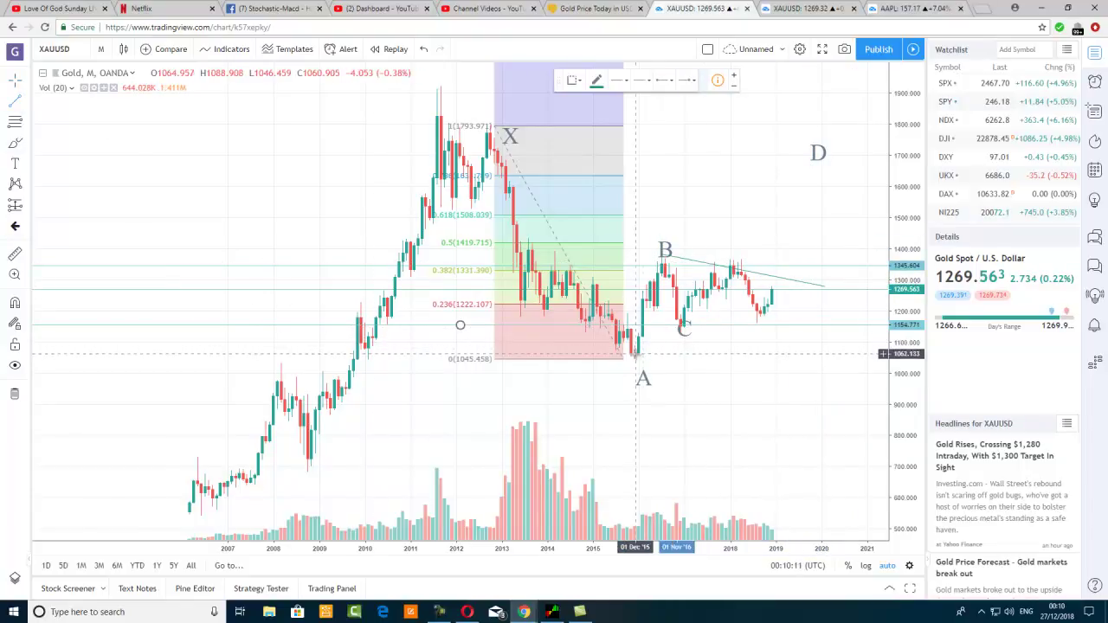
pyautogui.click(833, 286)
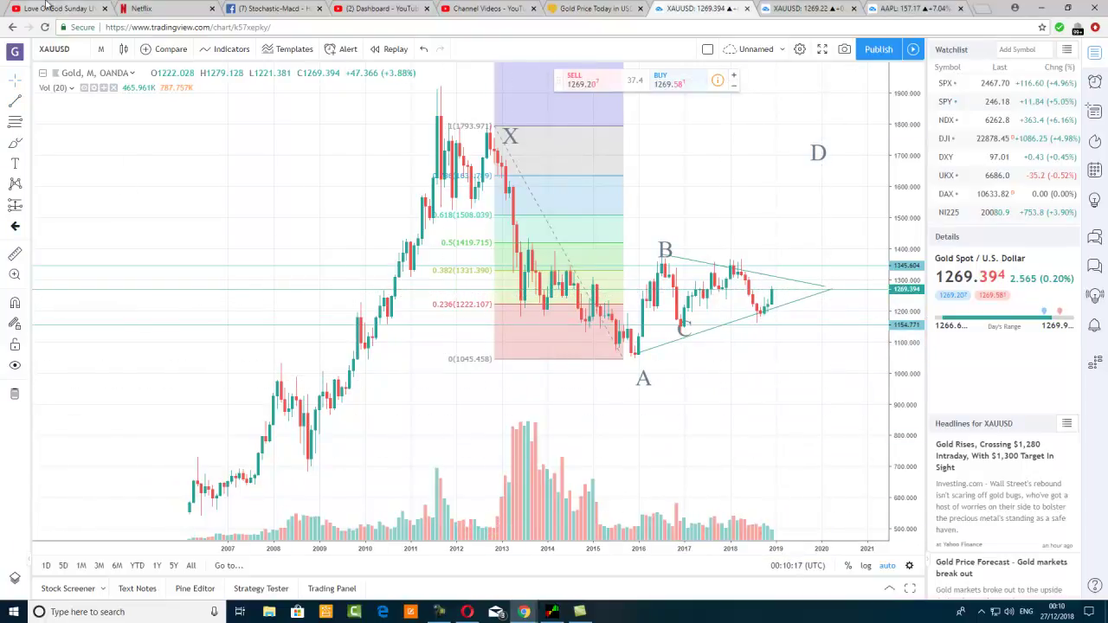
# - Draw a vertical trend line across the triangle below B in July 2016, from about 1372 to 1095
pyautogui.click(15, 102)
pyautogui.click(663, 253)
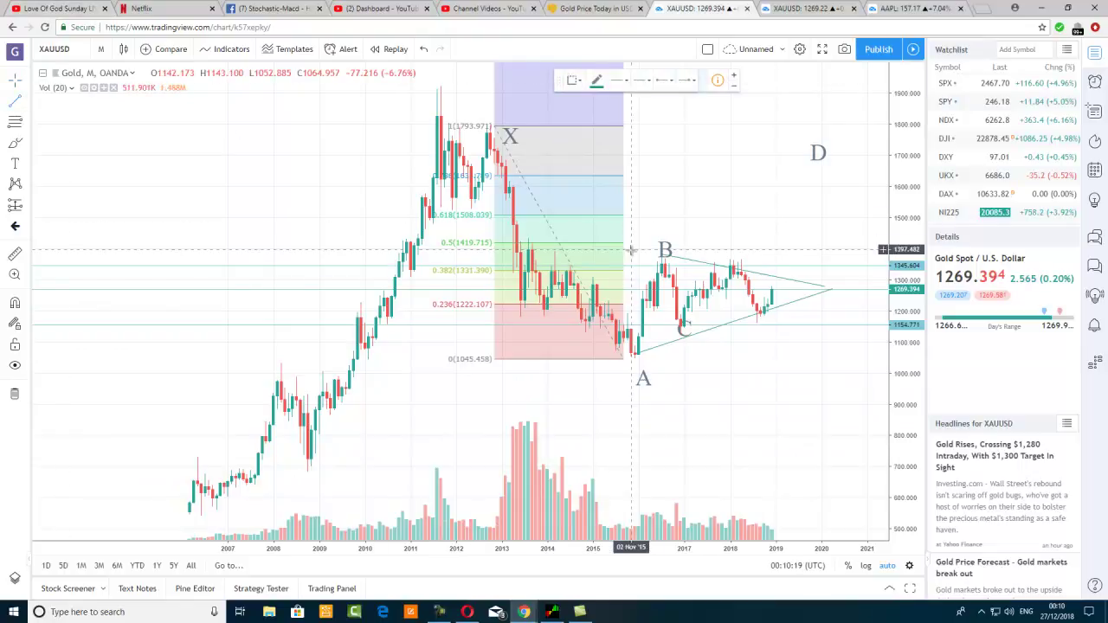
pyautogui.click(662, 344)
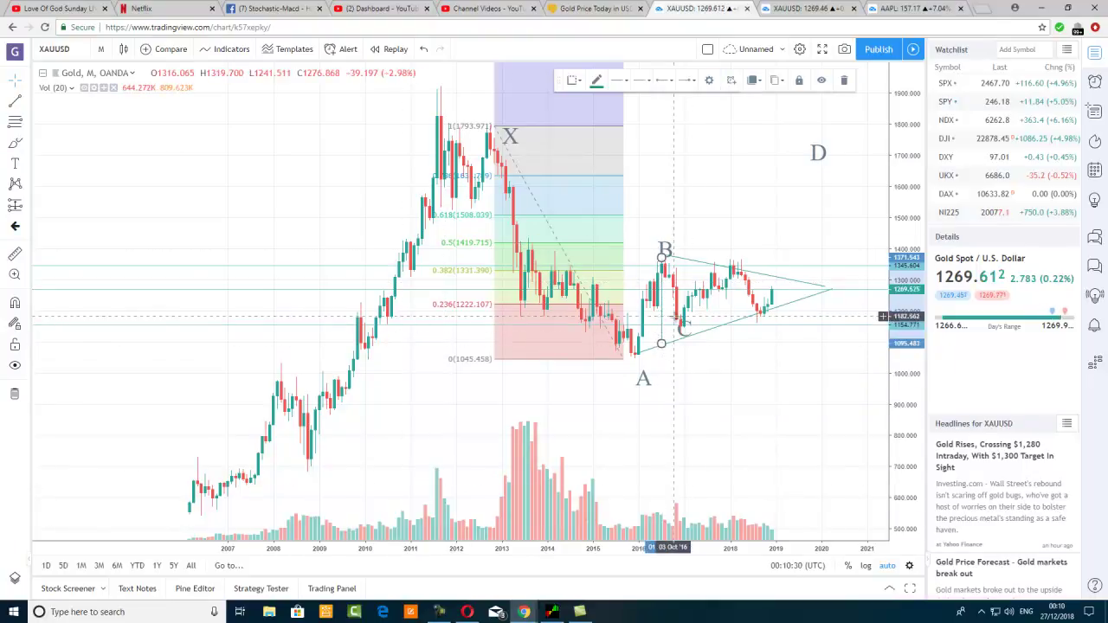
# - Move the vertical line above the triangle in February 2019, then below it in December 2018, spanning about 1196 to 919
pyautogui.click(662, 334)
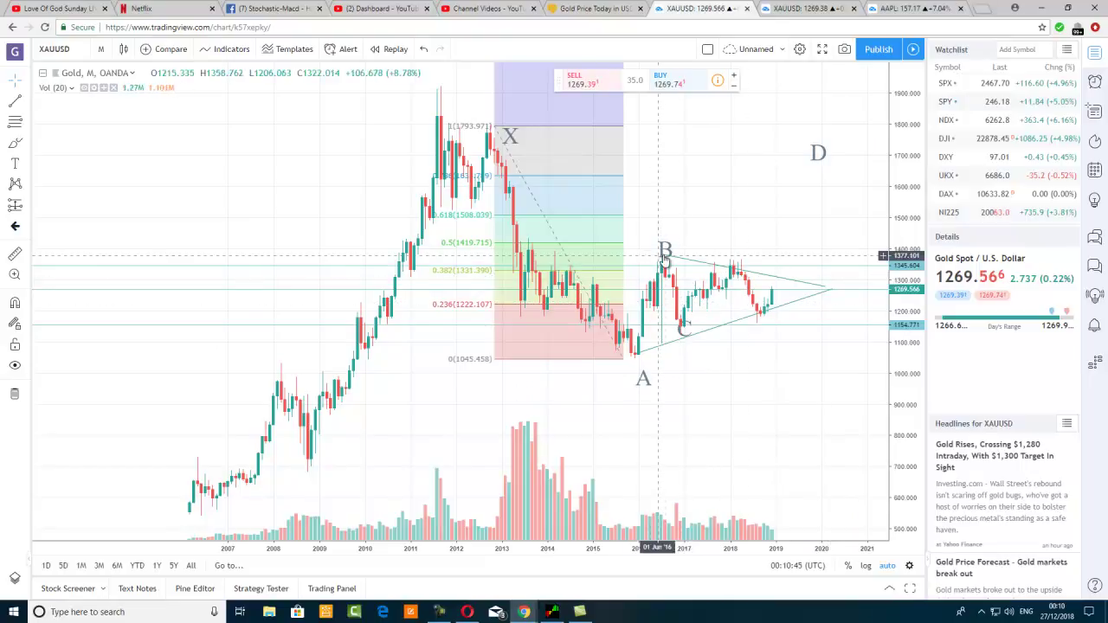
pyautogui.click(780, 277)
pyautogui.click(780, 191)
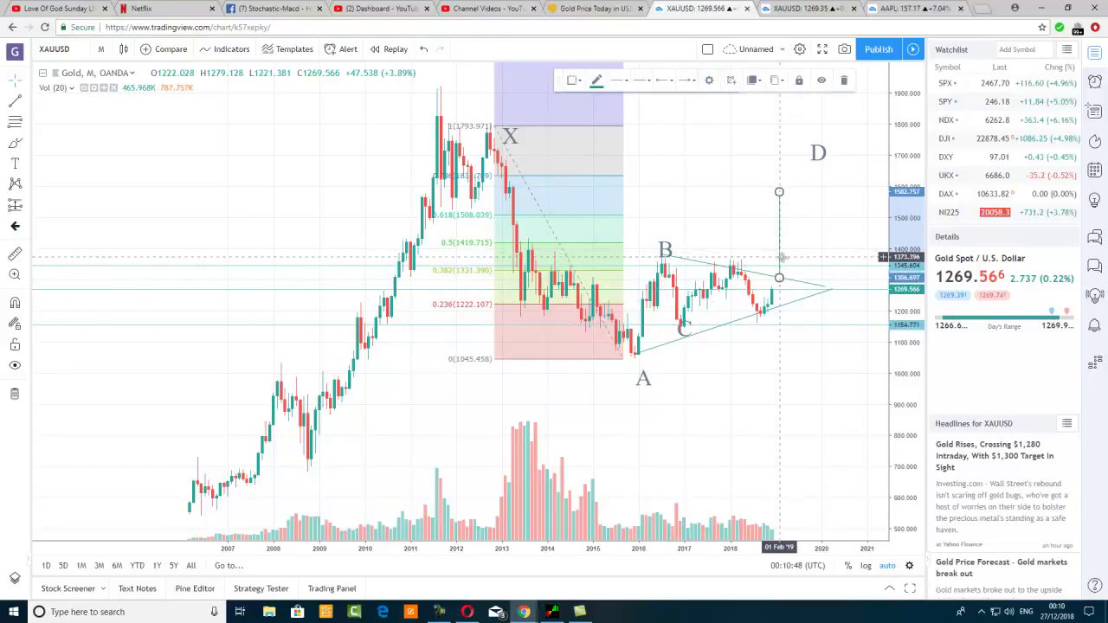
pyautogui.moveTo(779, 249)
pyautogui.mouseDown()
pyautogui.moveTo(790, 357)
pyautogui.moveTo(772, 355)
pyautogui.mouseUp()
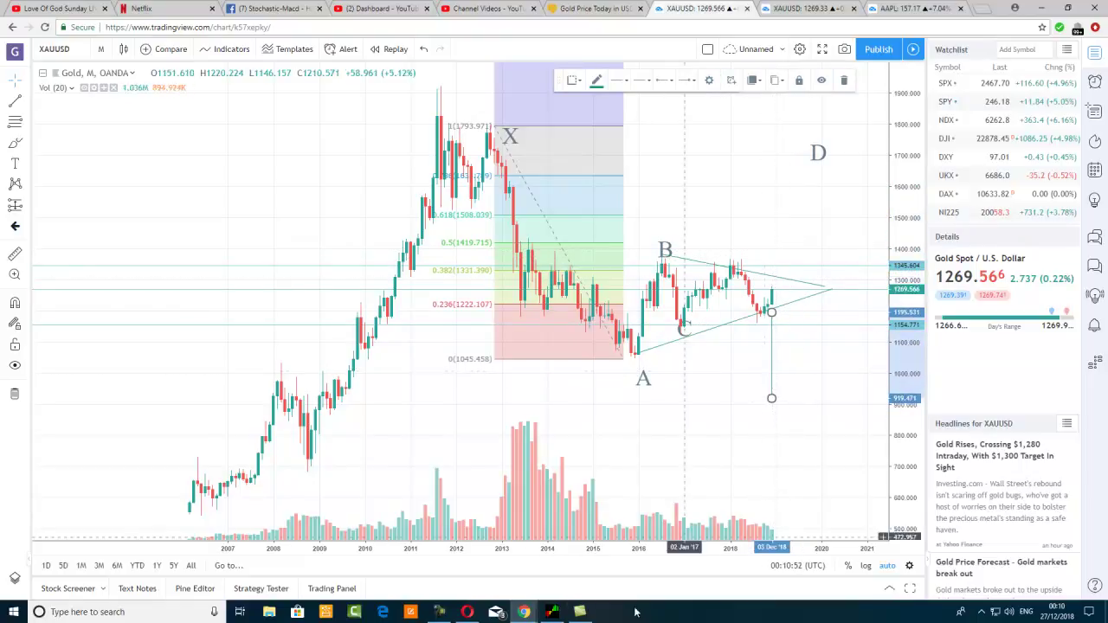
pyautogui.moveTo(563, 617)
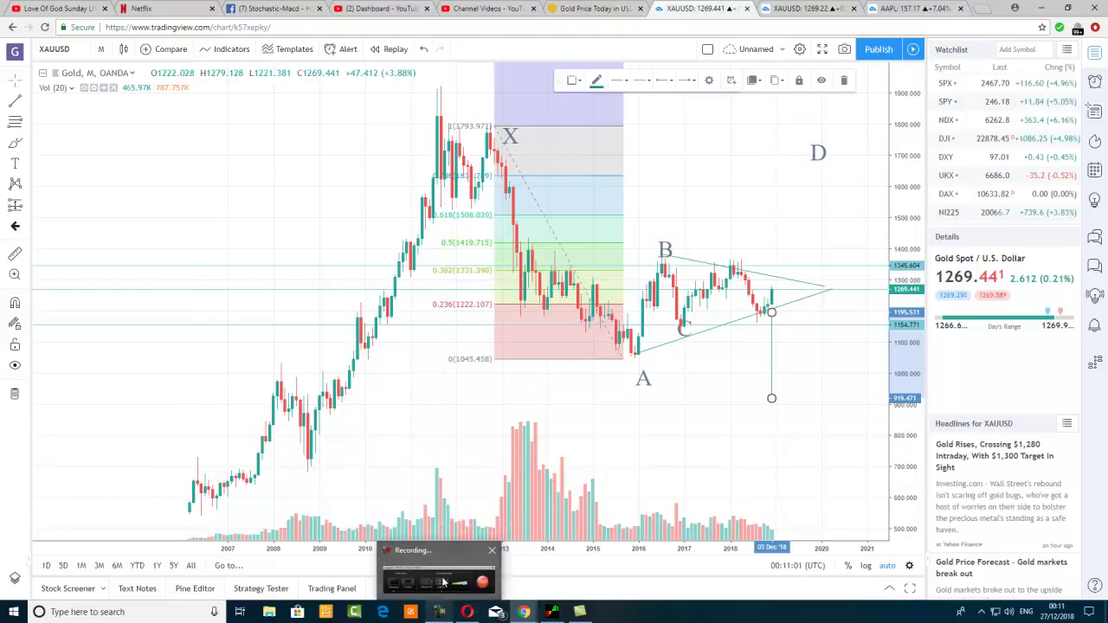
pyautogui.moveTo(443, 614)
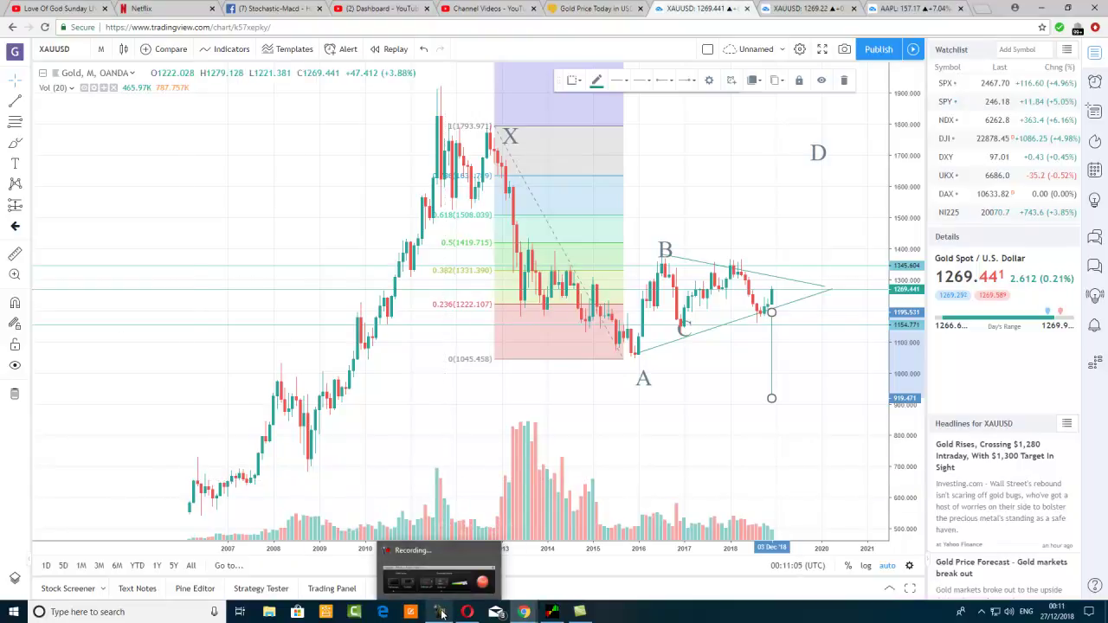
pyautogui.click(441, 614)
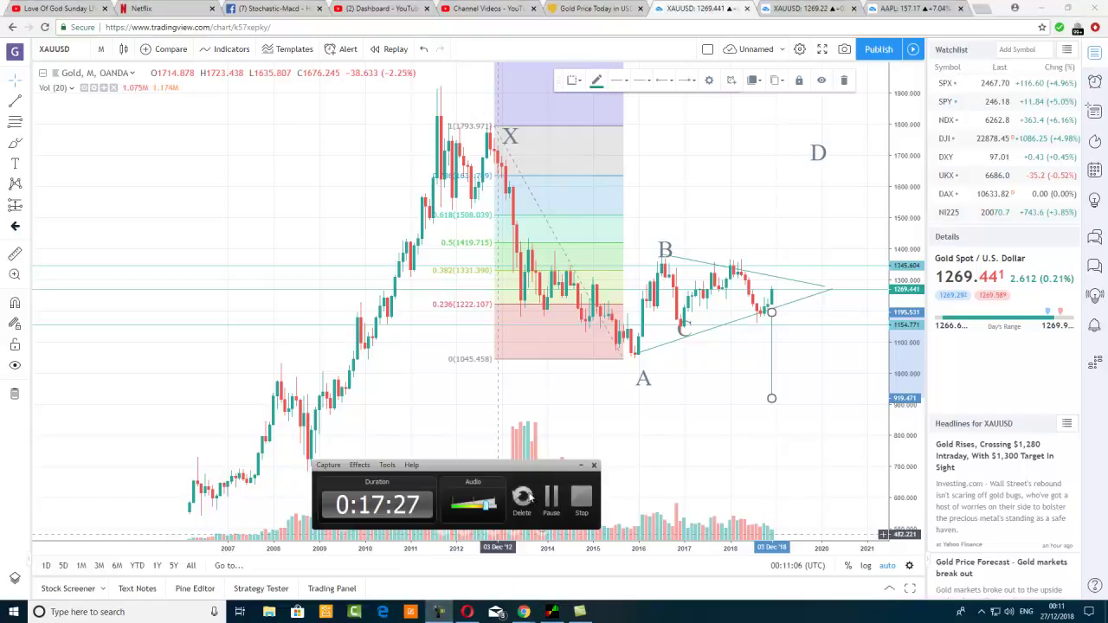
pyautogui.click(581, 467)
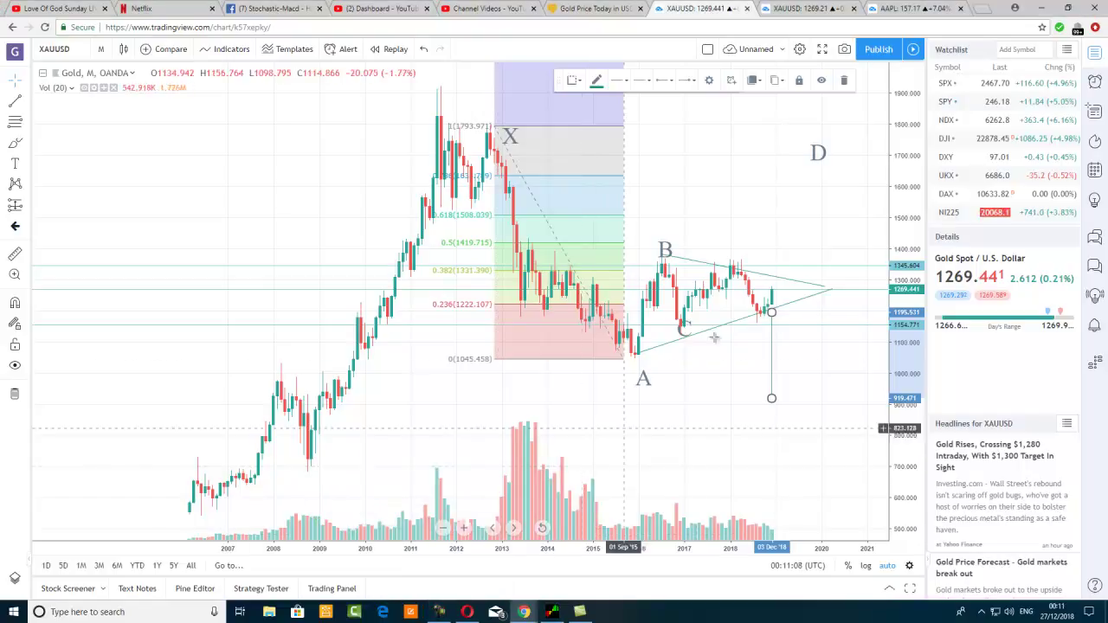
# - Draw a trend line from about 1157 in November 2011 through the triangle's apex, extending its far end to about 1297 in 2021
pyautogui.click(15, 104)
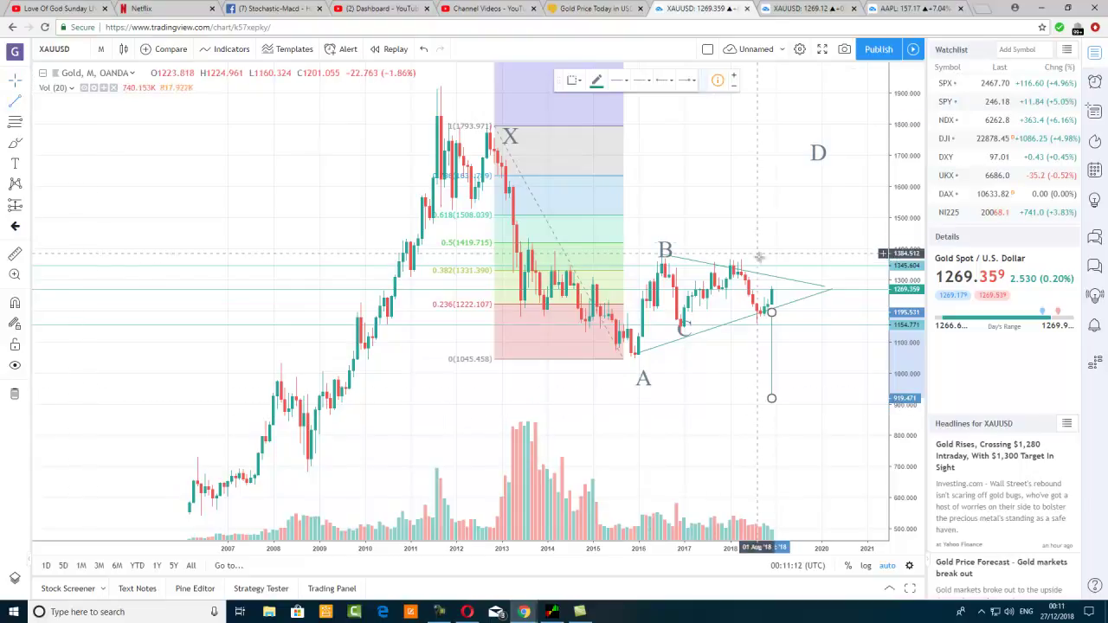
pyautogui.click(829, 289)
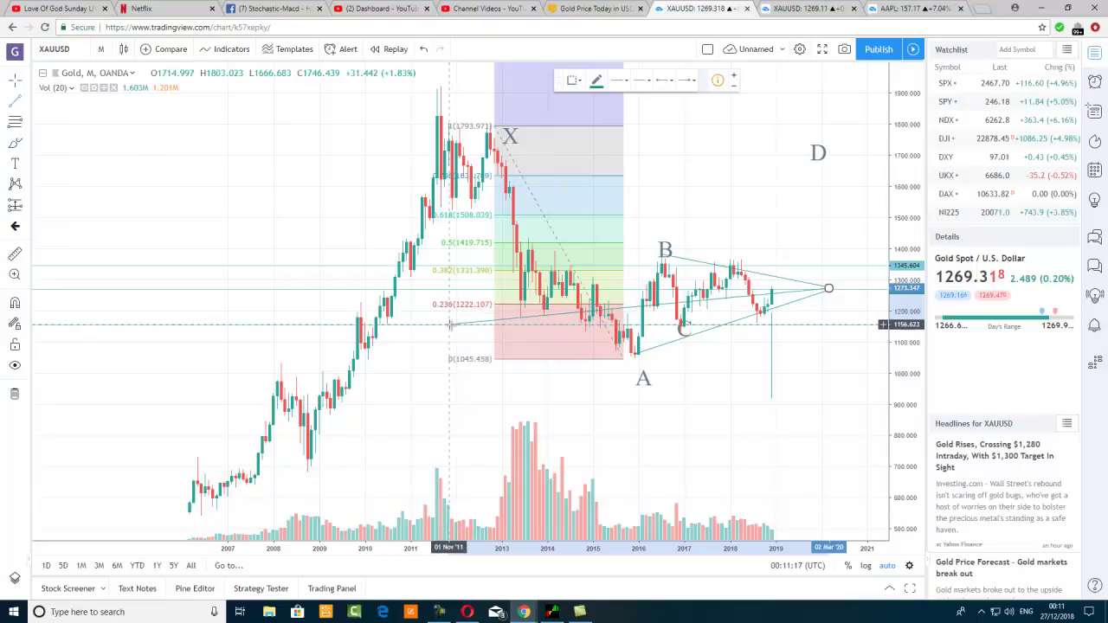
pyautogui.click(449, 326)
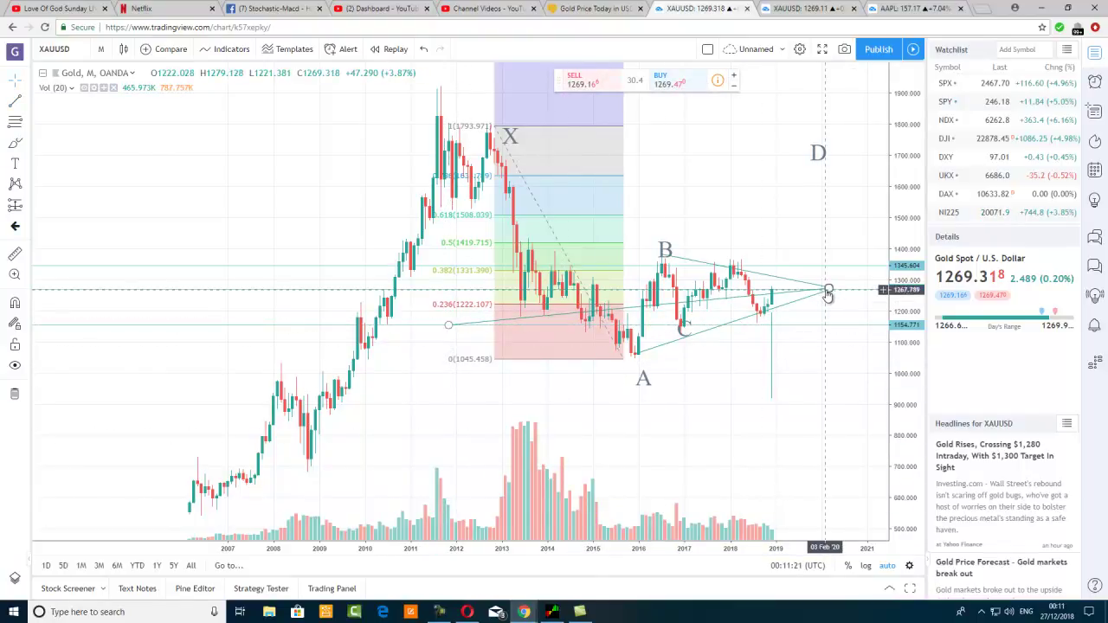
pyautogui.moveTo(830, 291); pyautogui.dragTo(905, 286)
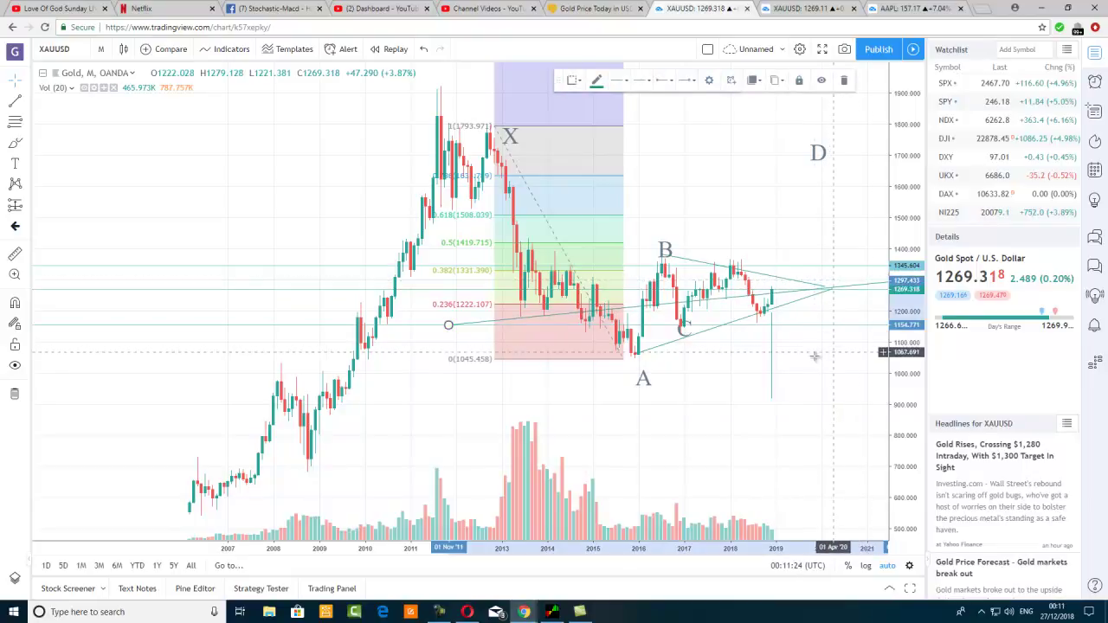
pyautogui.click(788, 372)
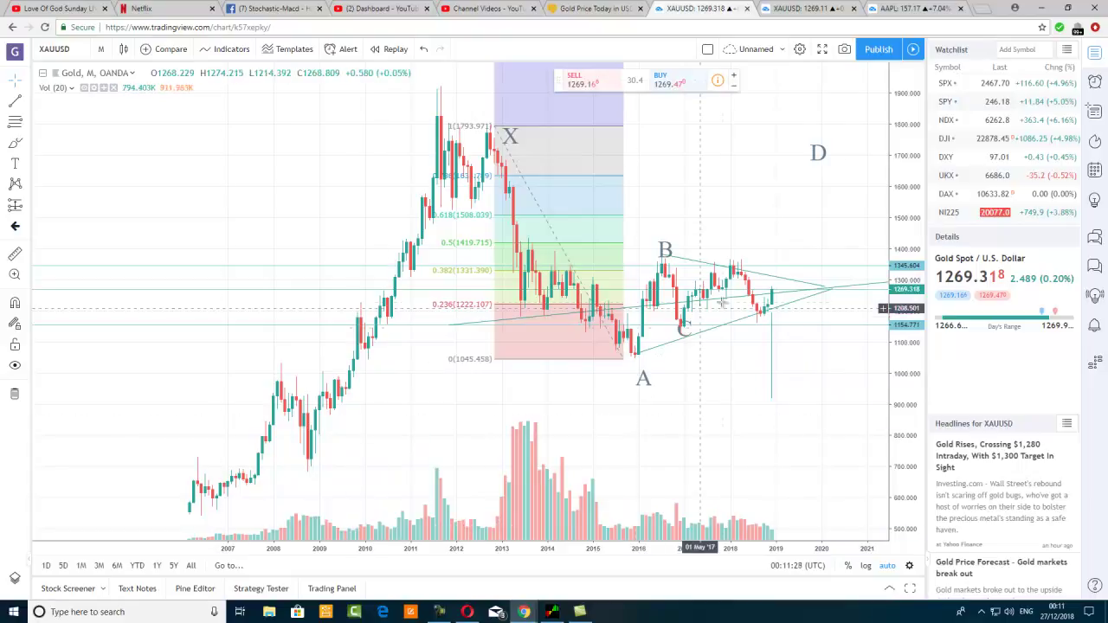
# - Move the vertical line to February 2019, spanning about 1305 to 1581, and add a horizontal ray at about 1586 from August 2018
pyautogui.moveTo(774, 370)
pyautogui.mouseDown()
pyautogui.moveTo(754, 359)
pyautogui.moveTo(658, 361)
pyautogui.moveTo(665, 304)
pyautogui.moveTo(809, 200)
pyautogui.moveTo(786, 203)
pyautogui.moveTo(779, 244)
pyautogui.mouseUp()
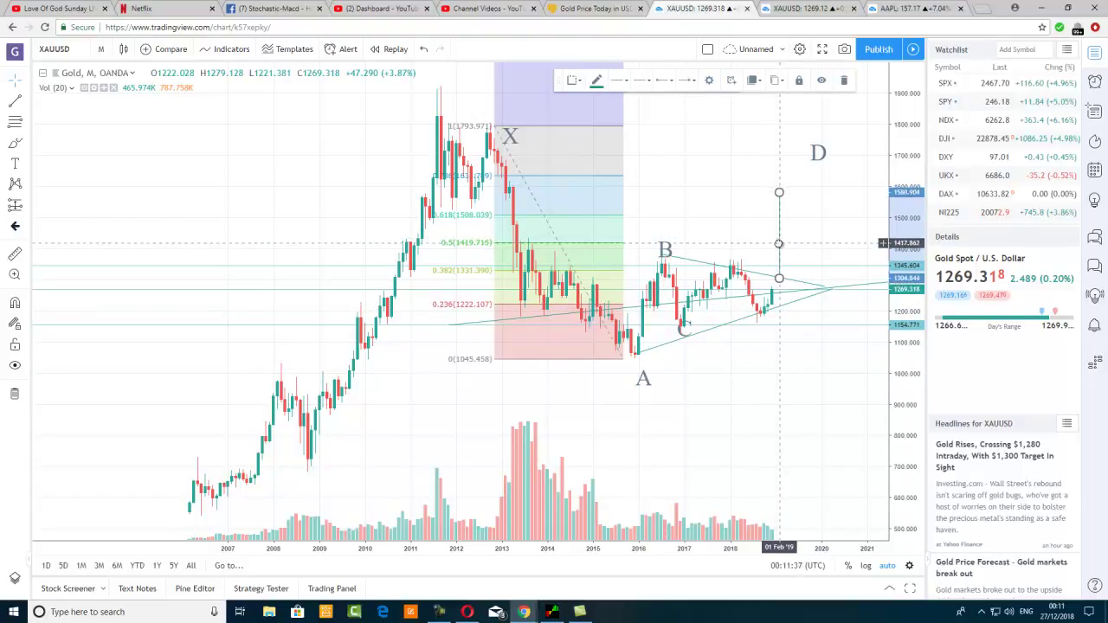
pyautogui.click(25, 103)
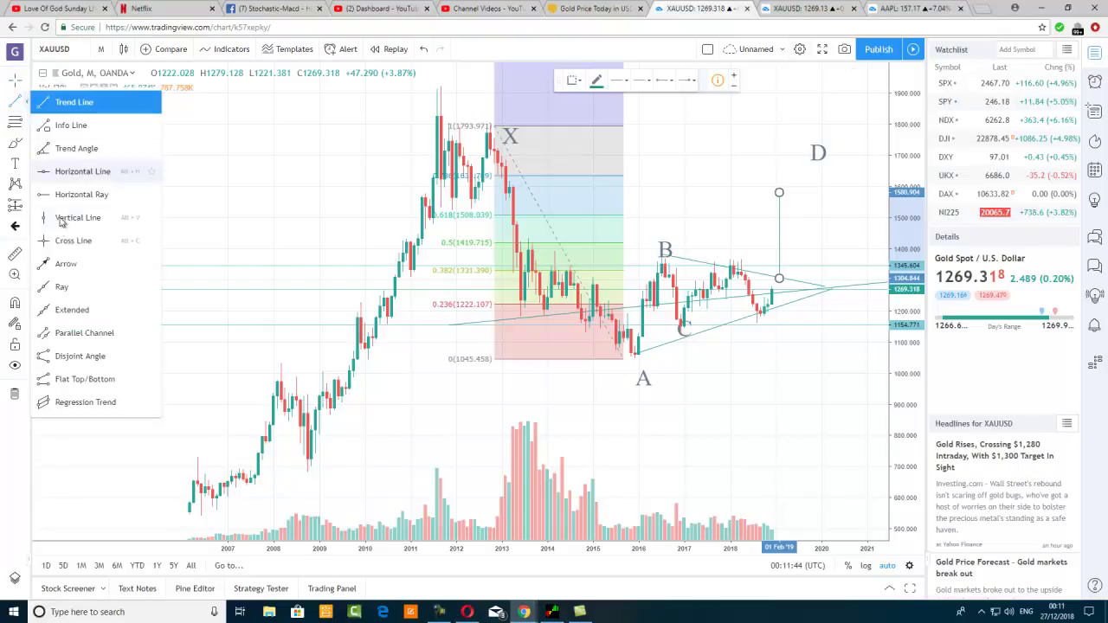
pyautogui.click(60, 193)
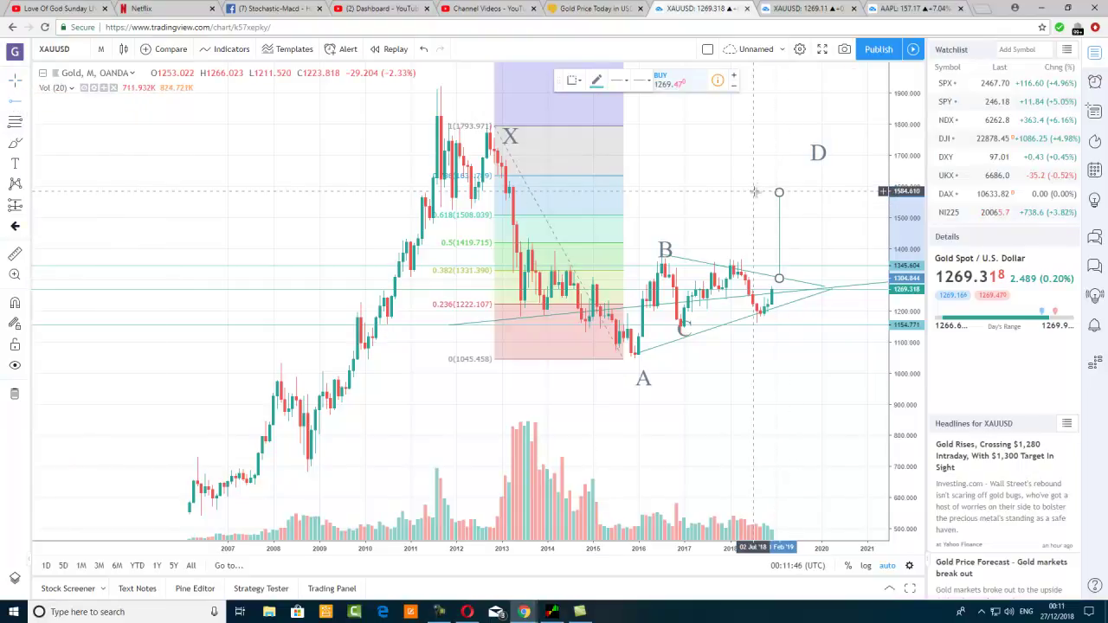
pyautogui.click(757, 190)
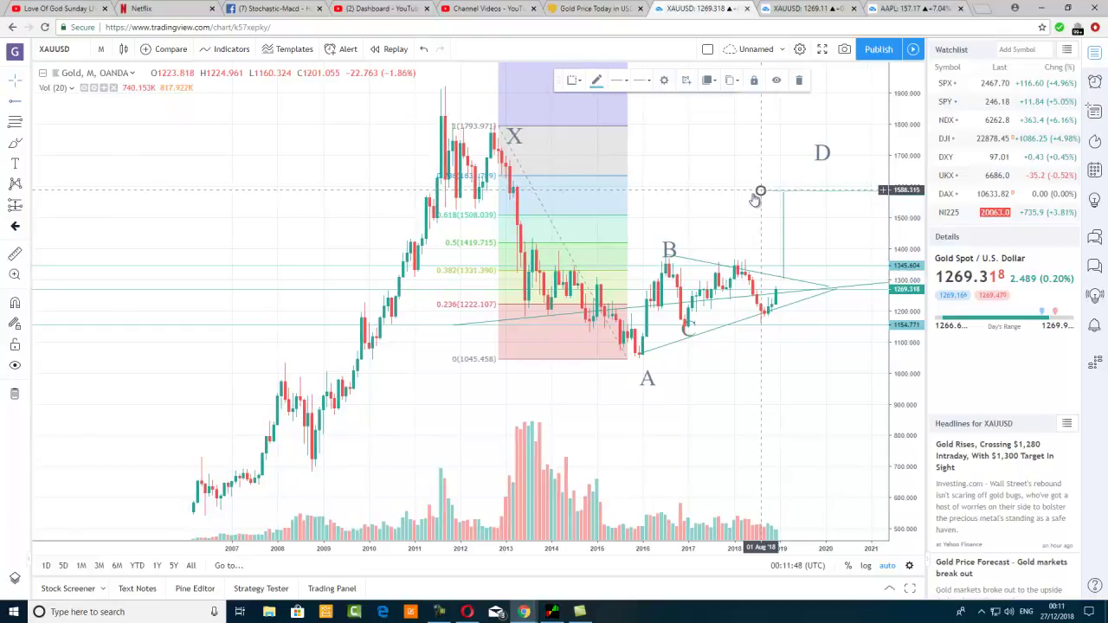
pyautogui.click(755, 235)
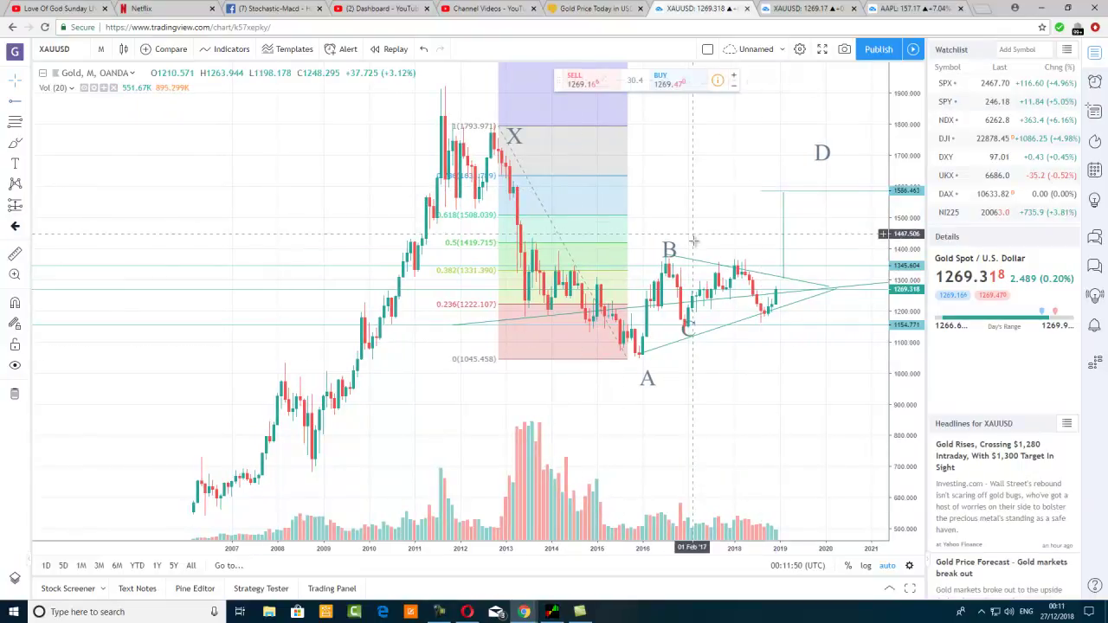
pyautogui.click(19, 104)
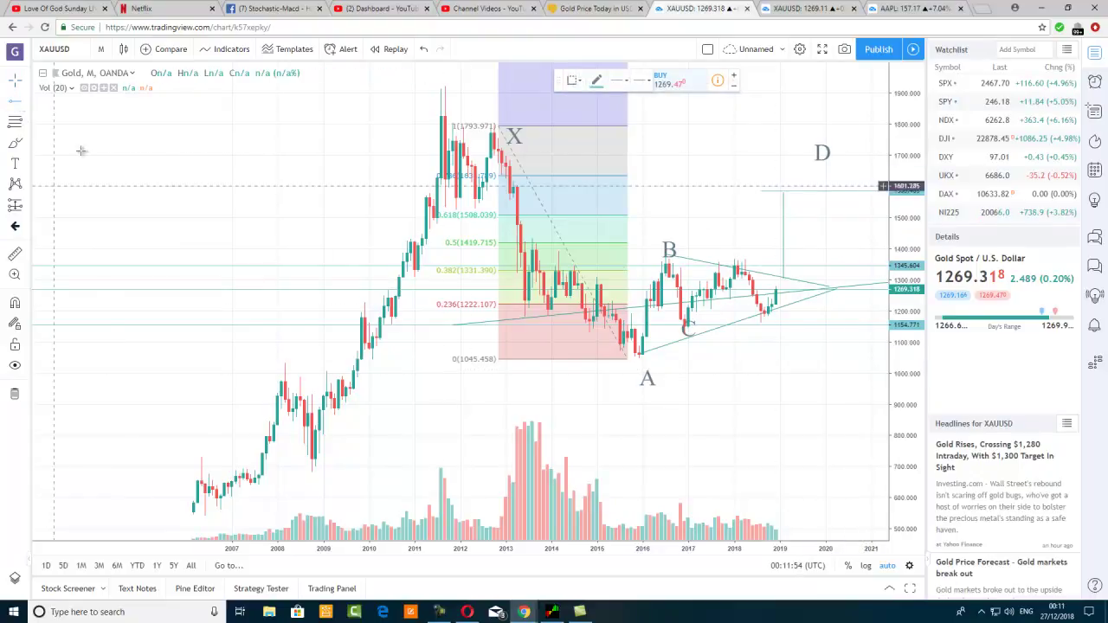
pyautogui.click(15, 102)
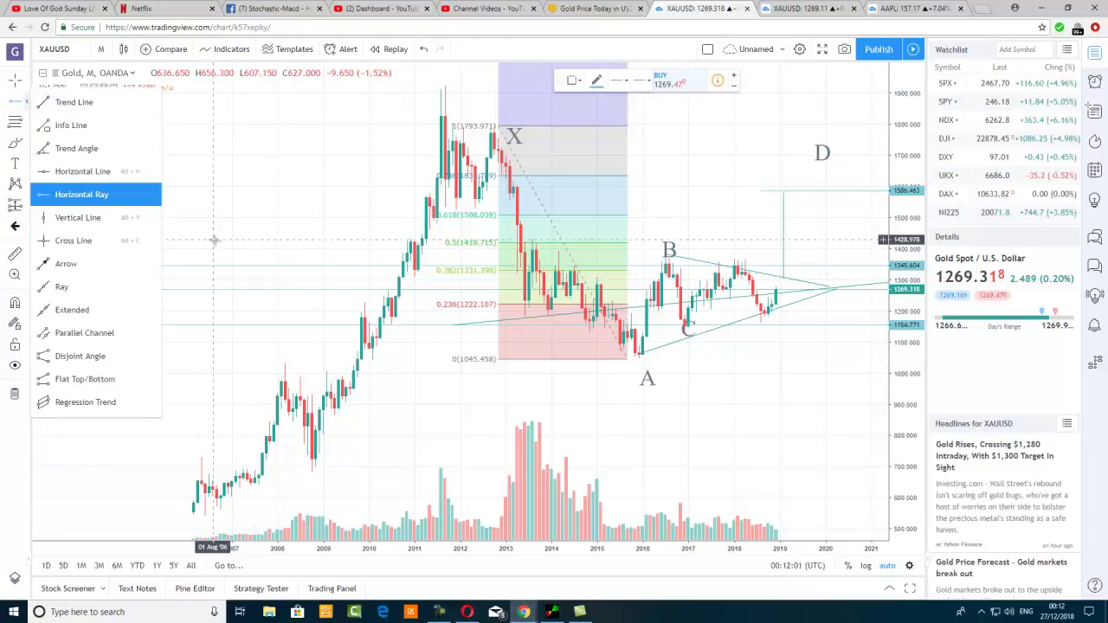
pyautogui.click(15, 88)
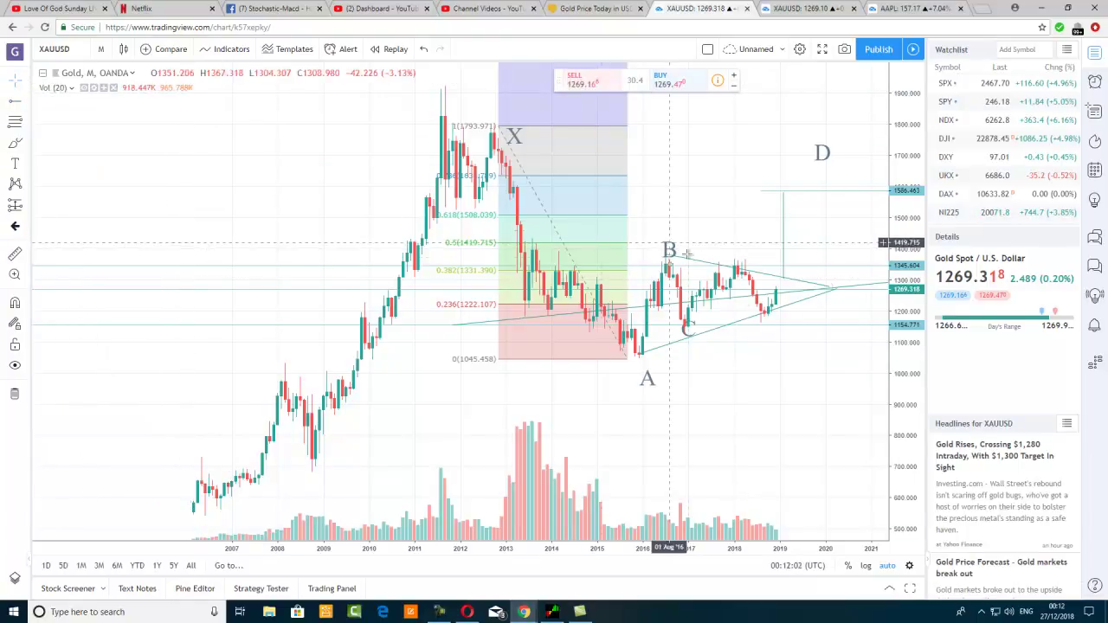
# - Move the vertical line below the triangle in early 2019, ending near 938, and add a horizontal ray at about 938 from July 2018
pyautogui.moveTo(784, 234)
pyautogui.mouseDown()
pyautogui.moveTo(789, 358)
pyautogui.moveTo(789, 347)
pyautogui.mouseUp()
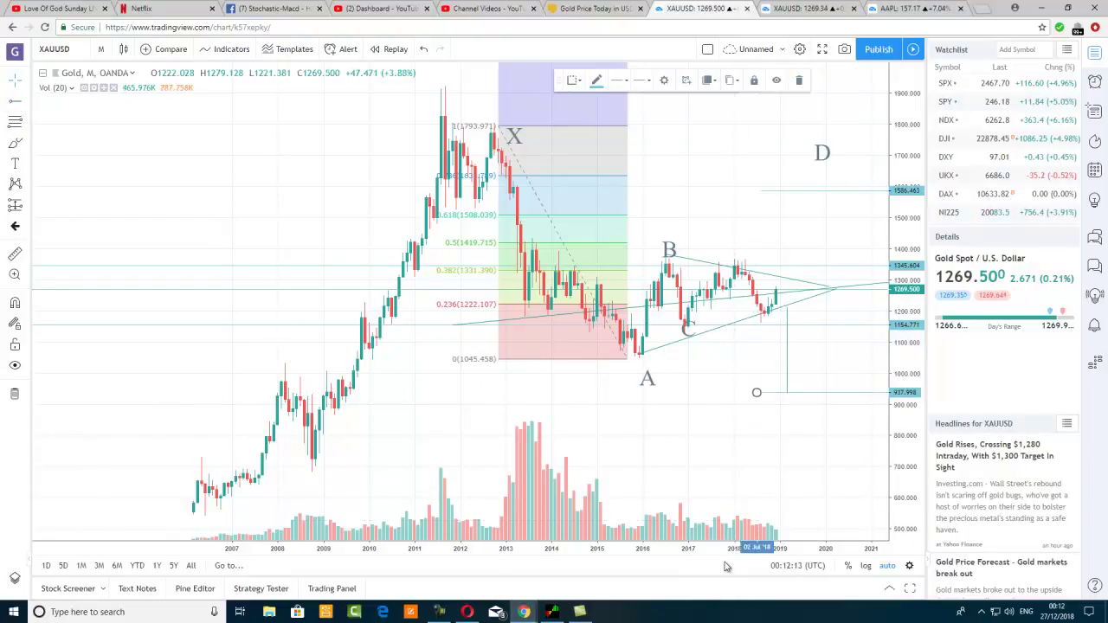
pyautogui.click(684, 502)
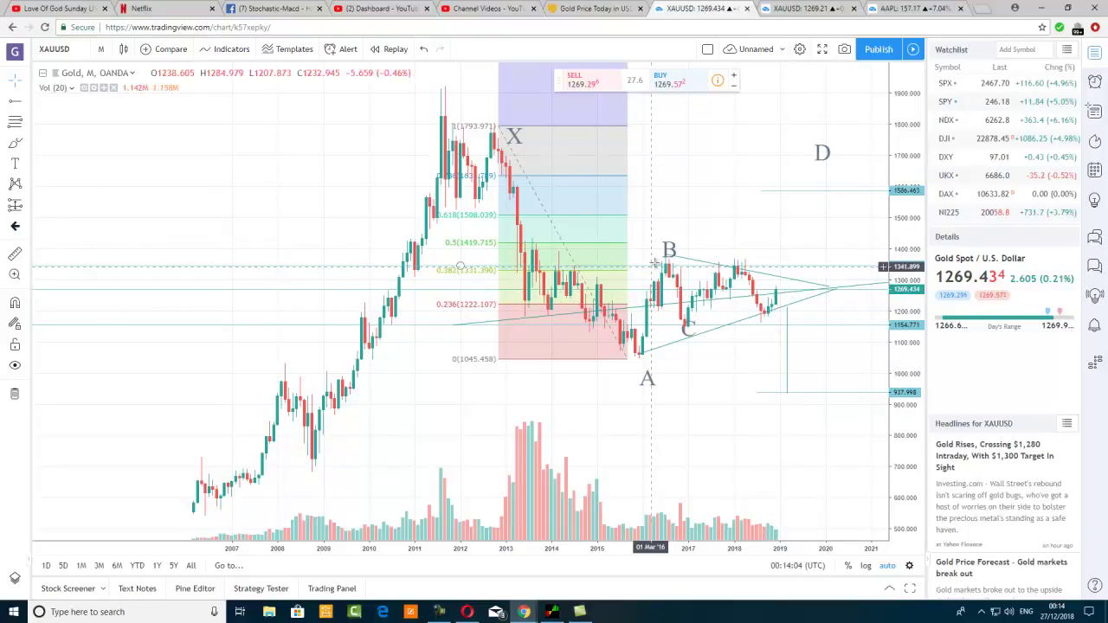
# - Move label B to about 1657 in December 2017, C to the triangle's apex and D to about 1861 in September 2020
pyautogui.moveTo(669, 250)
pyautogui.mouseDown()
pyautogui.moveTo(762, 199)
pyautogui.moveTo(732, 182)
pyautogui.moveTo(636, 181)
pyautogui.moveTo(738, 185)
pyautogui.mouseUp()
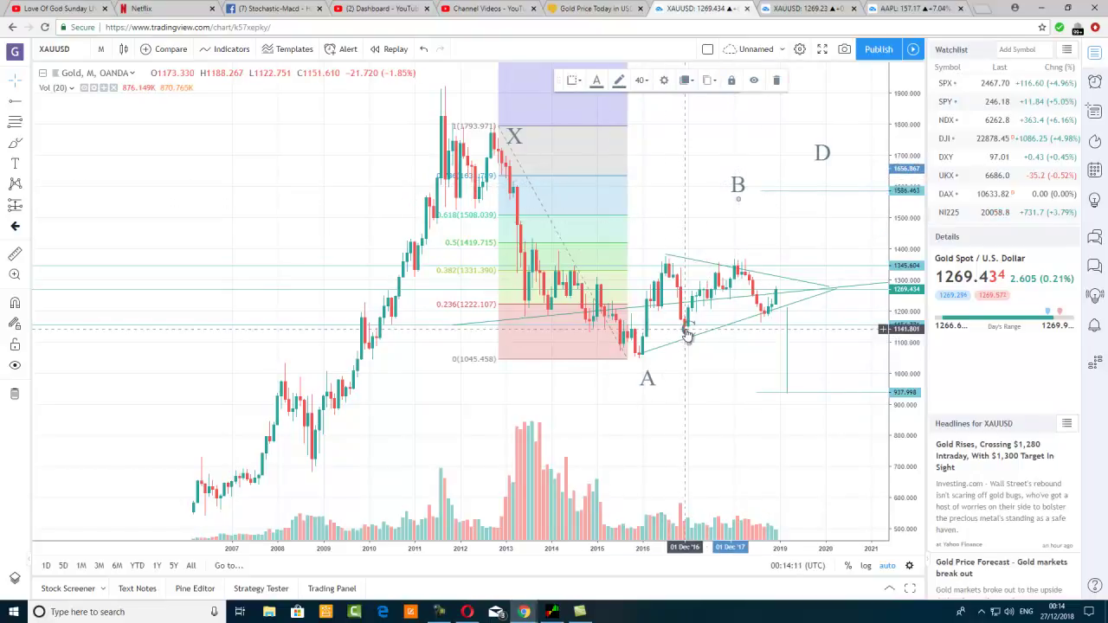
pyautogui.moveTo(809, 296); pyautogui.dragTo(848, 281)
pyautogui.moveTo(822, 152); pyautogui.dragTo(870, 119)
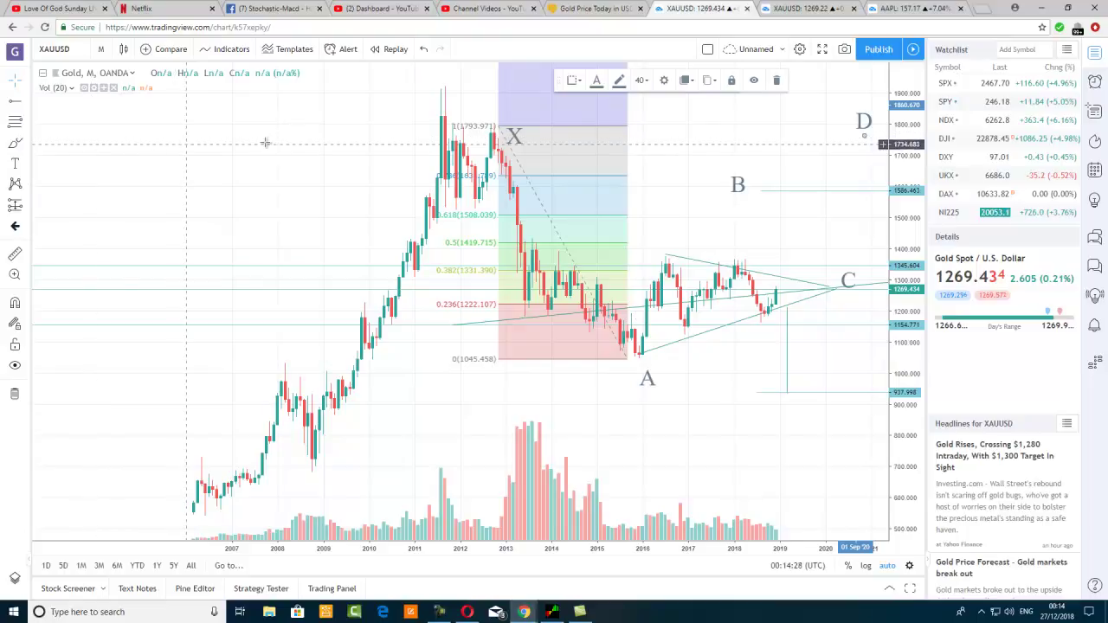
# - Draw a pitchfork anchored at the April 2006 low near 552, the October 2011 high near 1922 and the November 2015 low near 1062
pyautogui.click(26, 126)
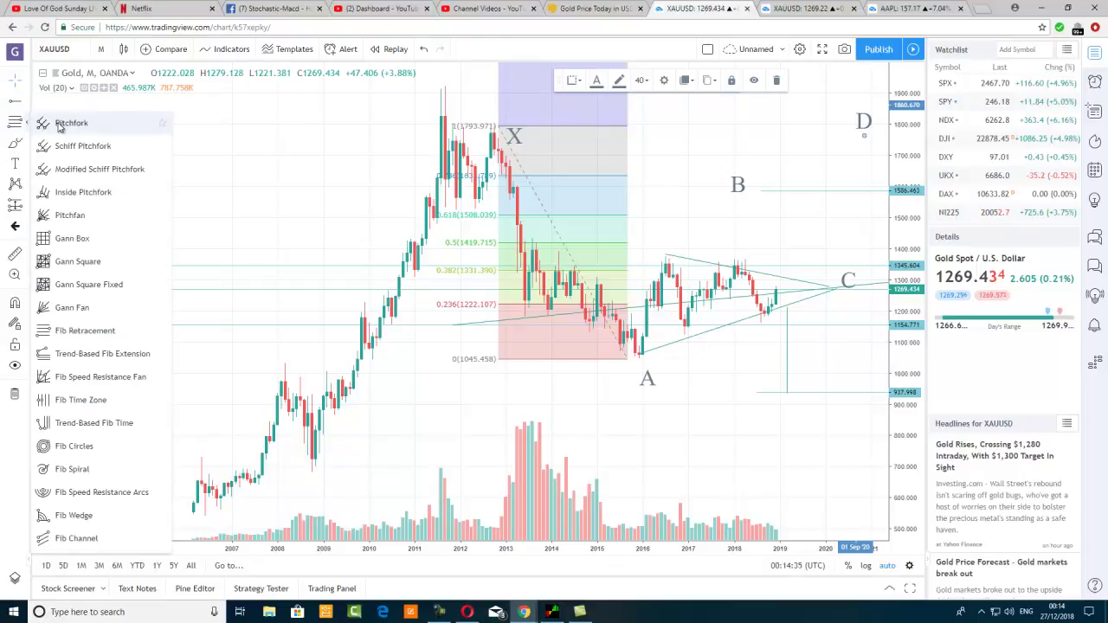
pyautogui.click(42, 126)
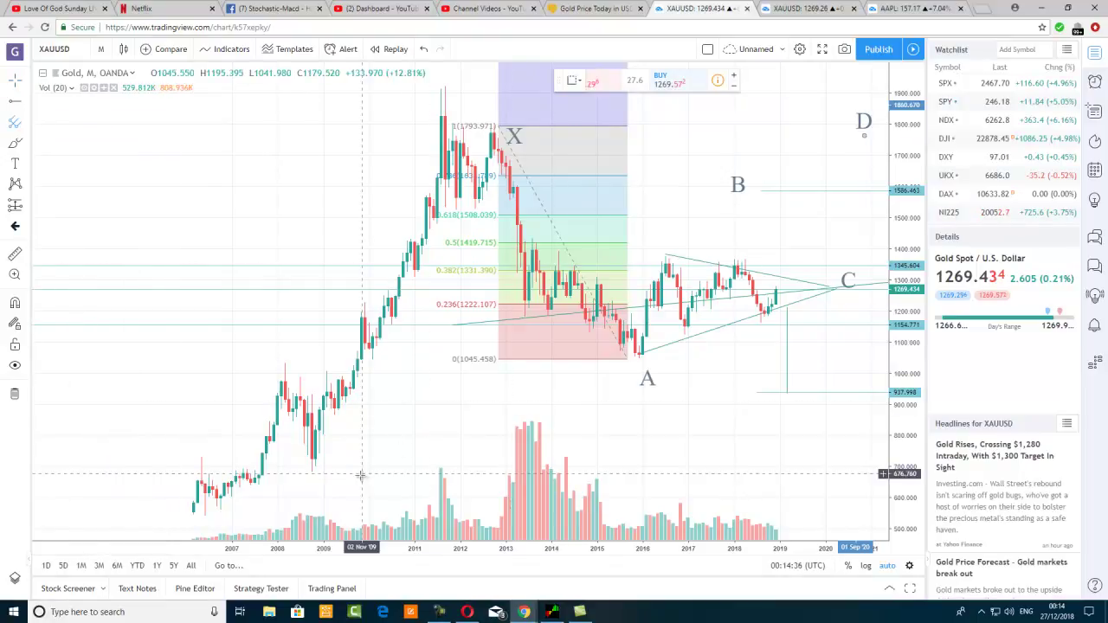
pyautogui.click(417, 358)
pyautogui.click(430, 344)
pyautogui.click(417, 312)
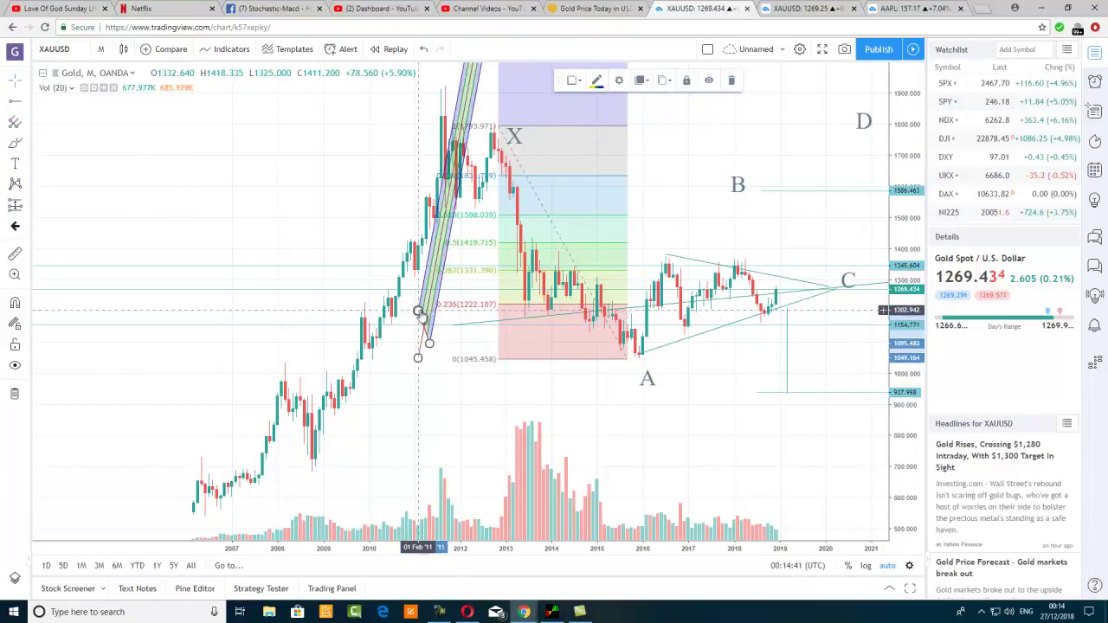
pyautogui.moveTo(429, 344); pyautogui.dragTo(513, 367)
pyautogui.moveTo(419, 364); pyautogui.dragTo(197, 511)
pyautogui.moveTo(517, 367); pyautogui.dragTo(636, 354)
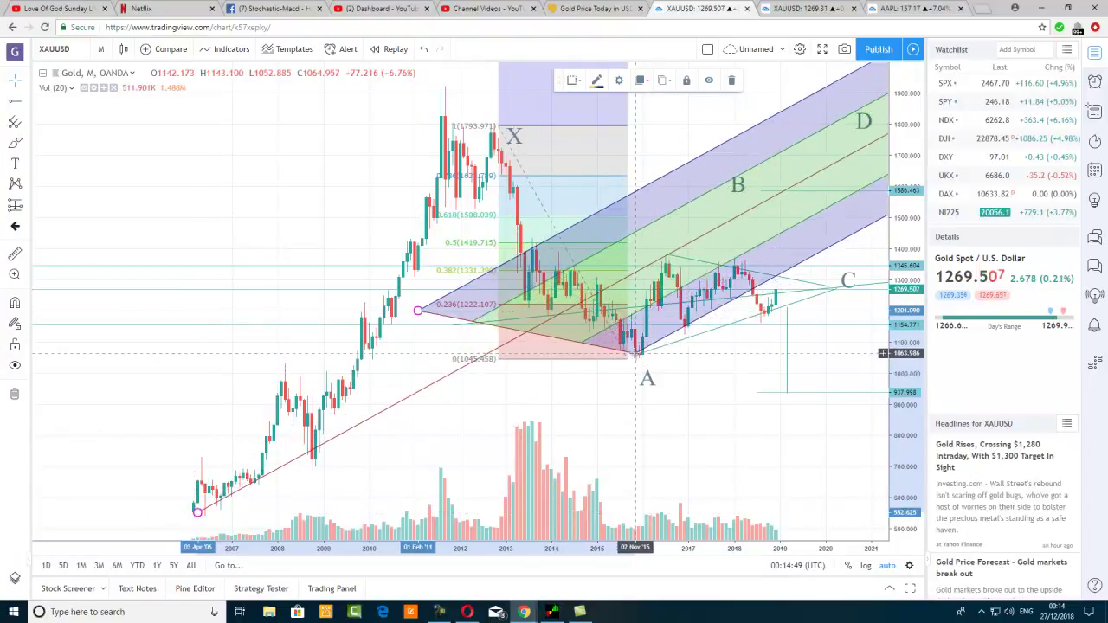
pyautogui.moveTo(418, 307); pyautogui.dragTo(448, 85)
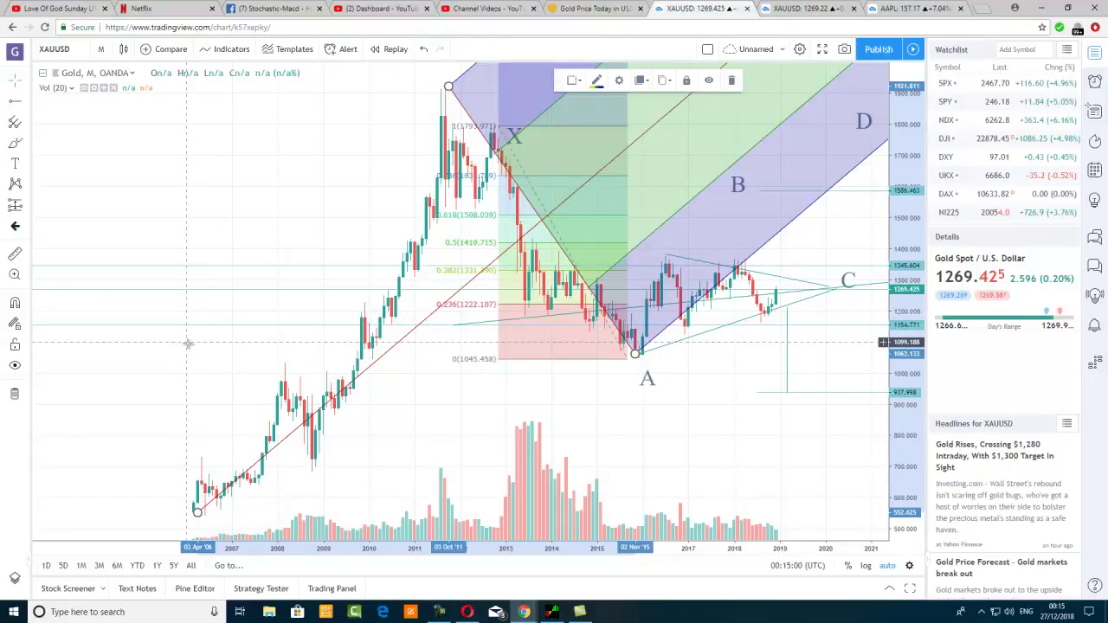
# - Re-anchor the pitchfork's origin to the August 2011 high near 1909 and its upper point to the January 2018 high near 1366
pyautogui.moveTo(197, 512); pyautogui.dragTo(353, 124)
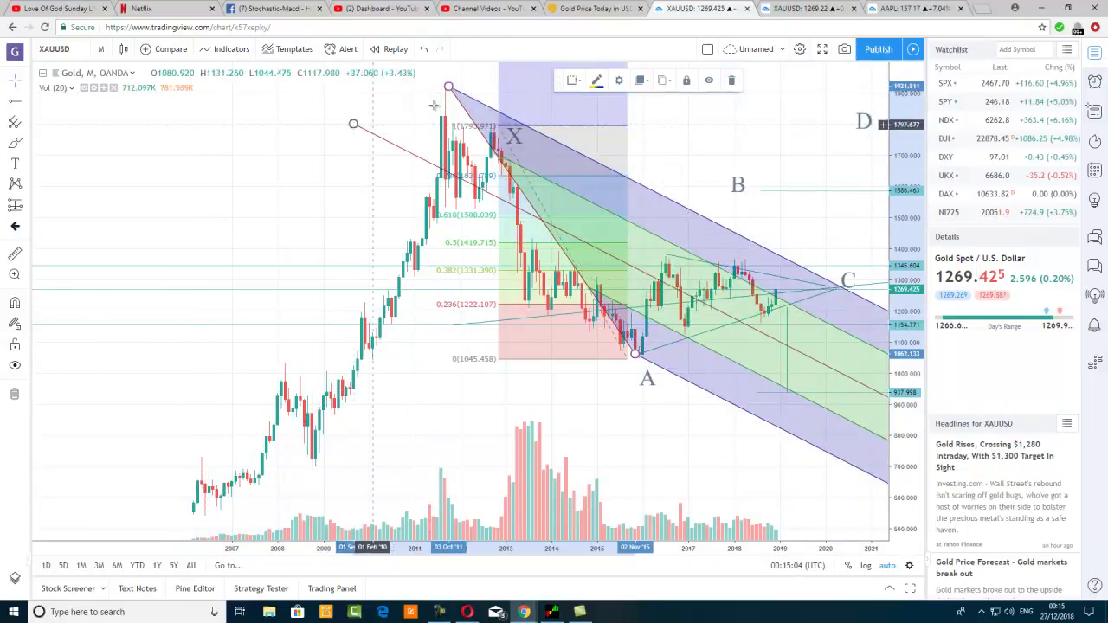
pyautogui.moveTo(448, 88); pyautogui.dragTo(745, 259)
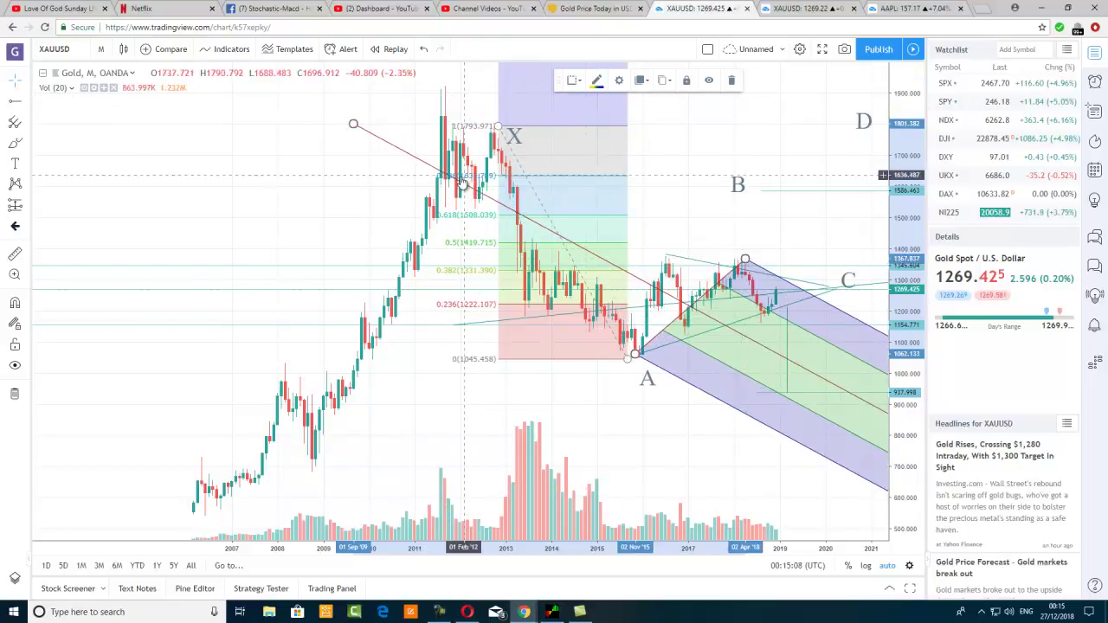
pyautogui.moveTo(353, 124); pyautogui.dragTo(442, 90)
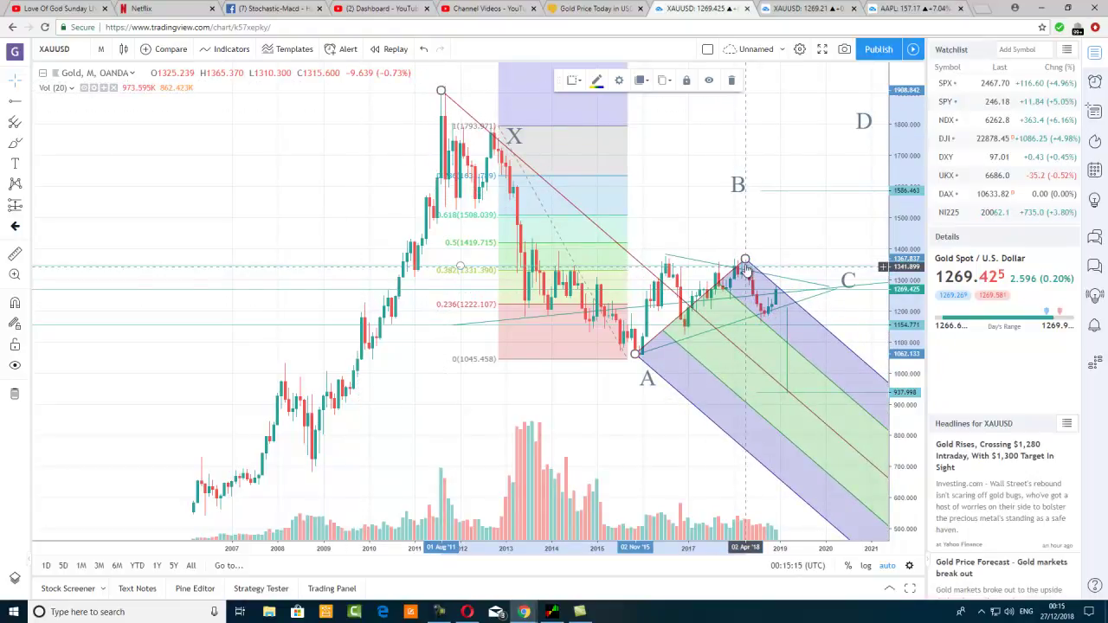
pyautogui.moveTo(743, 264); pyautogui.dragTo(662, 257)
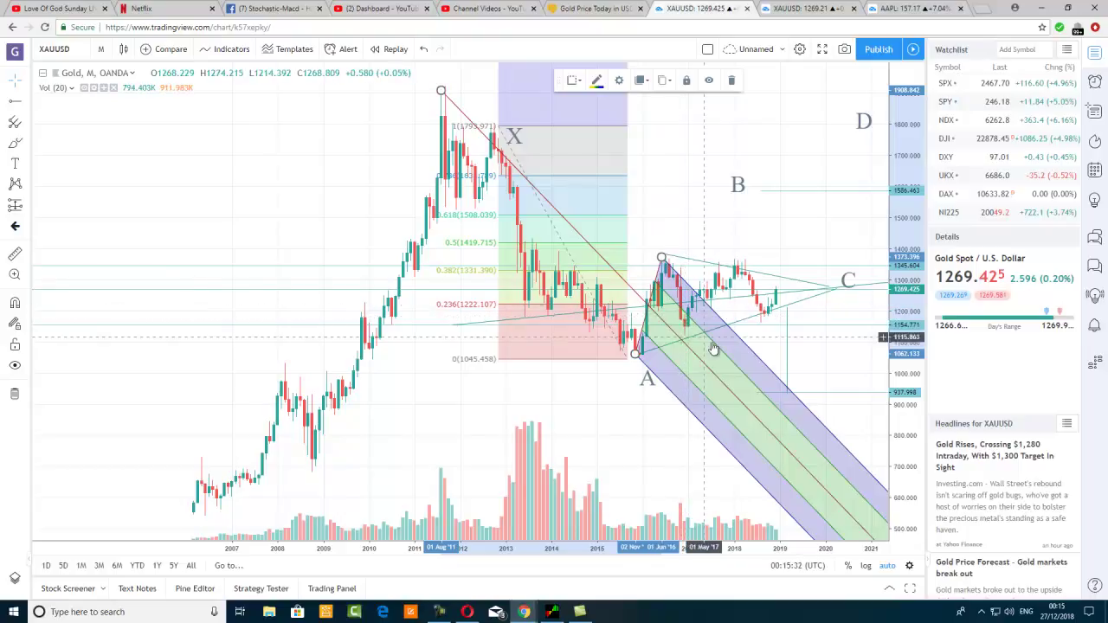
pyautogui.moveTo(665, 259); pyautogui.dragTo(735, 260)
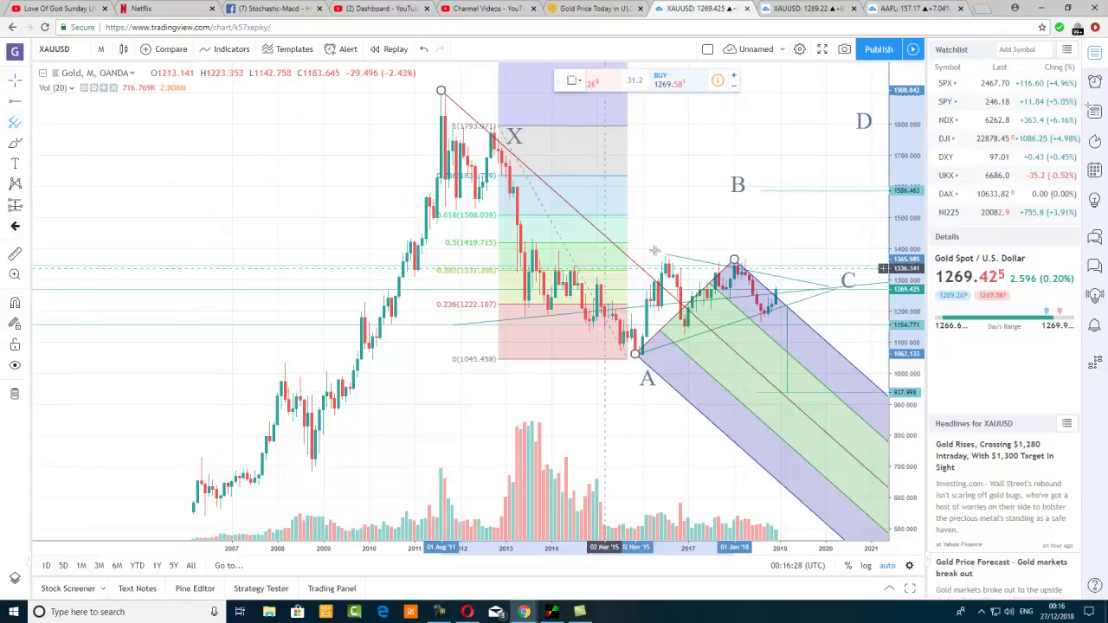
# - Draw a second pitchfork anchored at the November 2015 low near 1058, the July 2016 high near 1373 and the December 2016 low near 1122
pyautogui.click(464, 381)
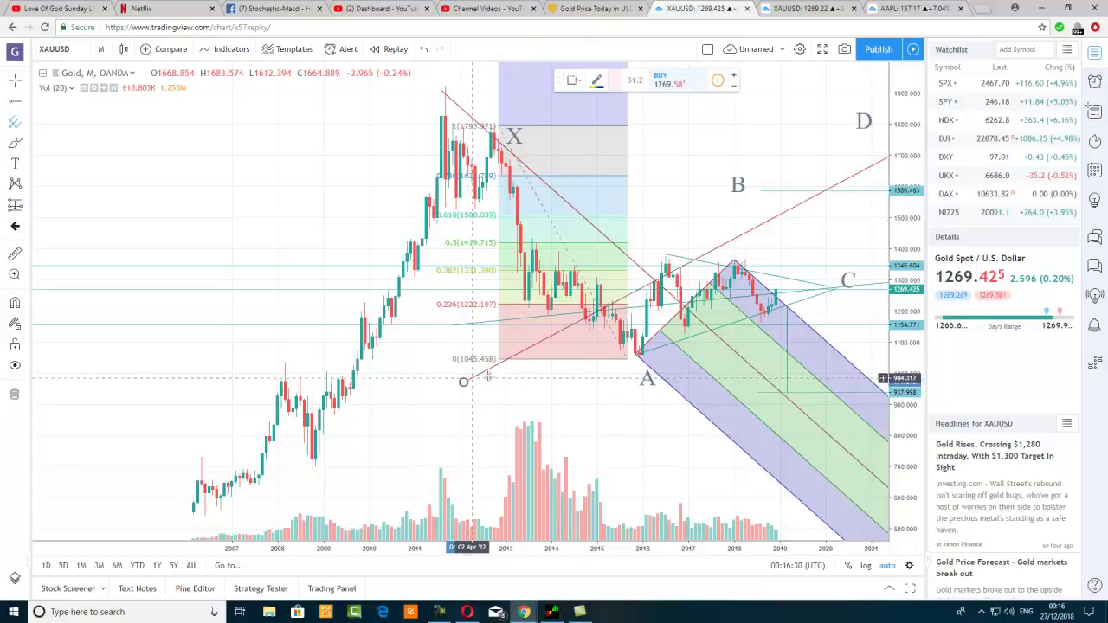
pyautogui.click(478, 343)
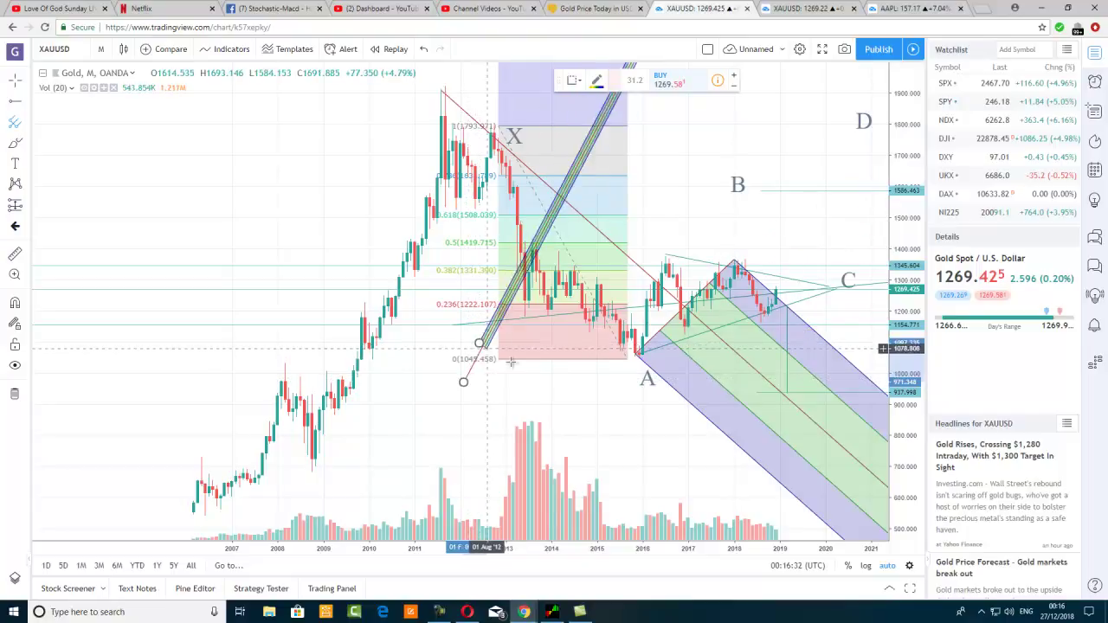
pyautogui.click(537, 382)
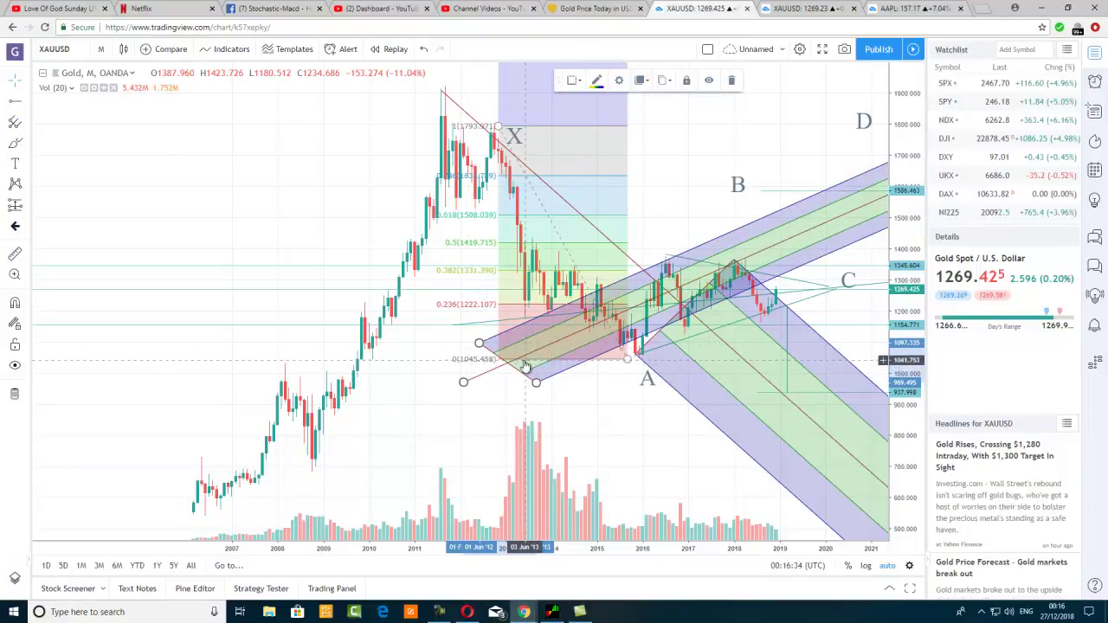
pyautogui.moveTo(502, 351); pyautogui.dragTo(389, 251)
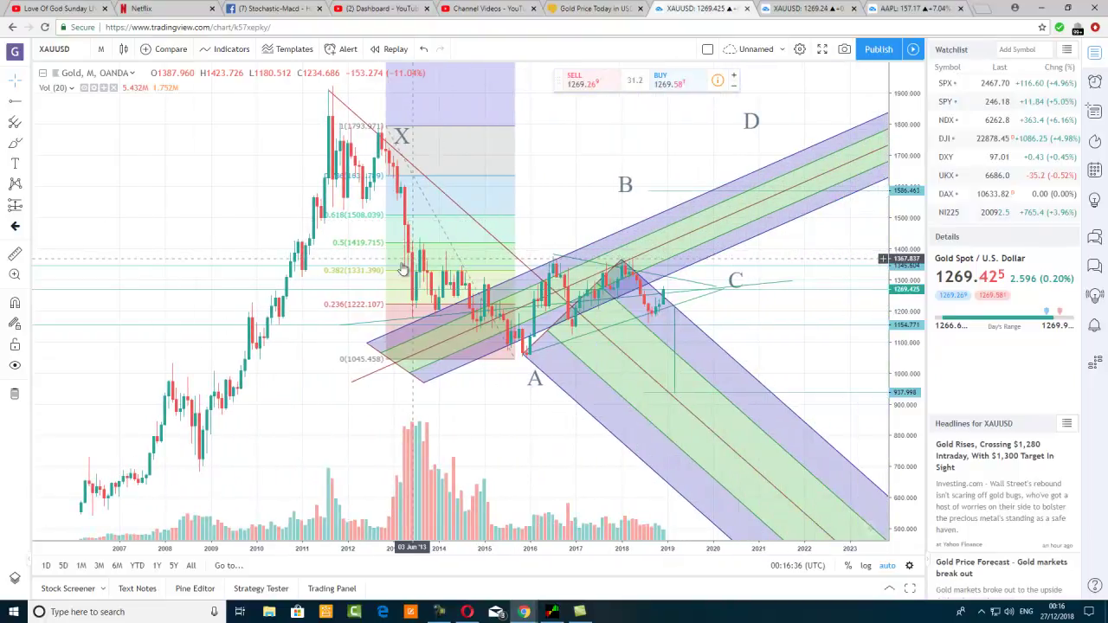
pyautogui.moveTo(392, 362); pyautogui.dragTo(572, 335)
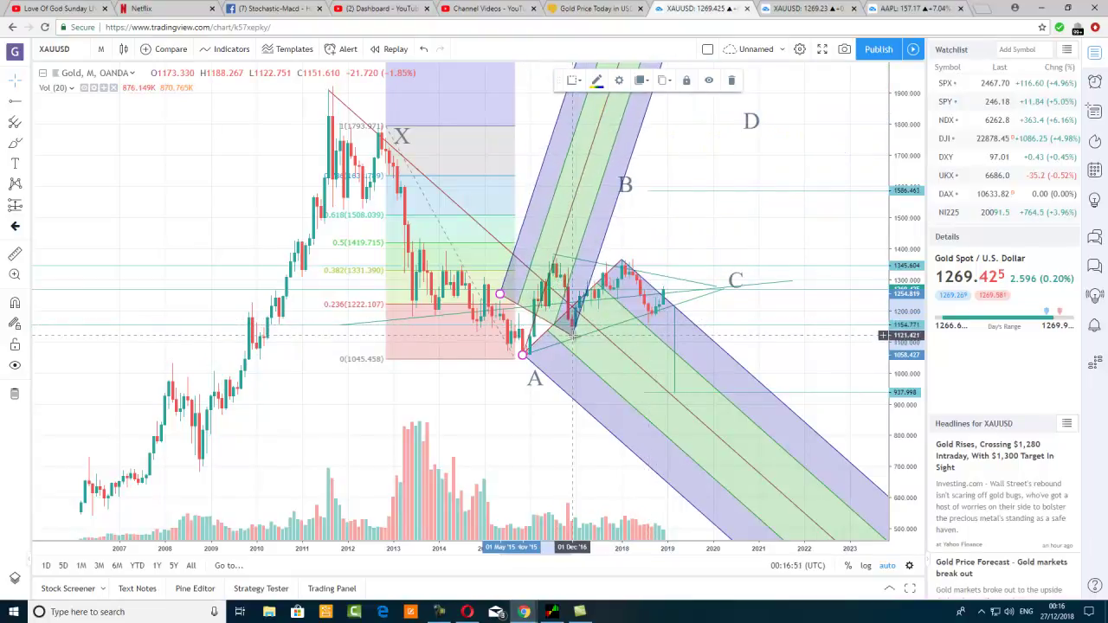
pyautogui.moveTo(501, 294); pyautogui.dragTo(555, 258)
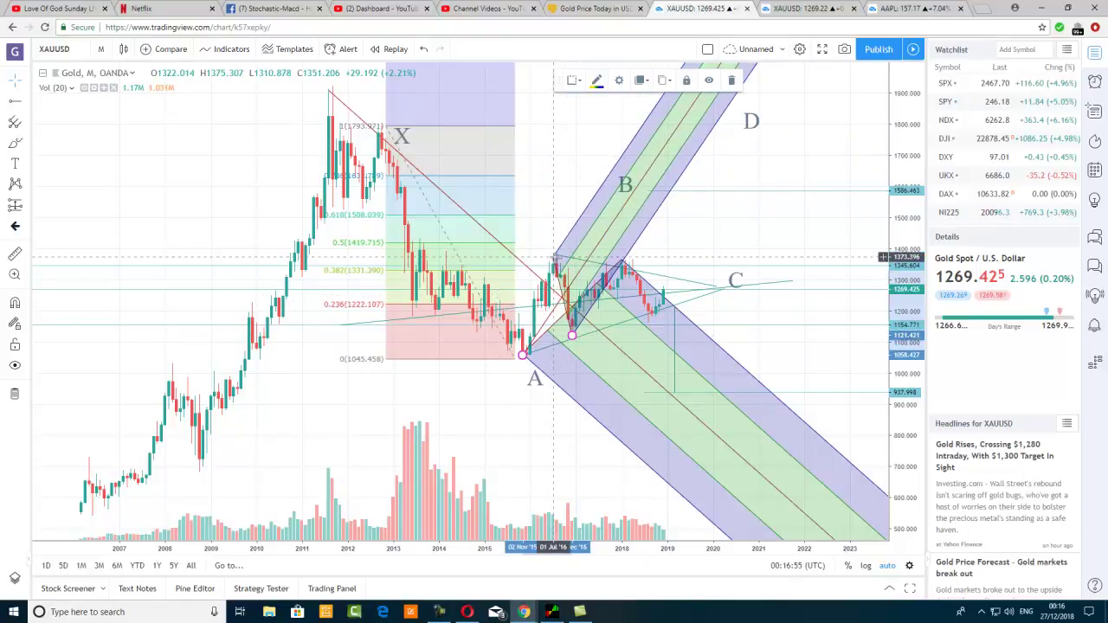
pyautogui.scroll(1, 457, 274)
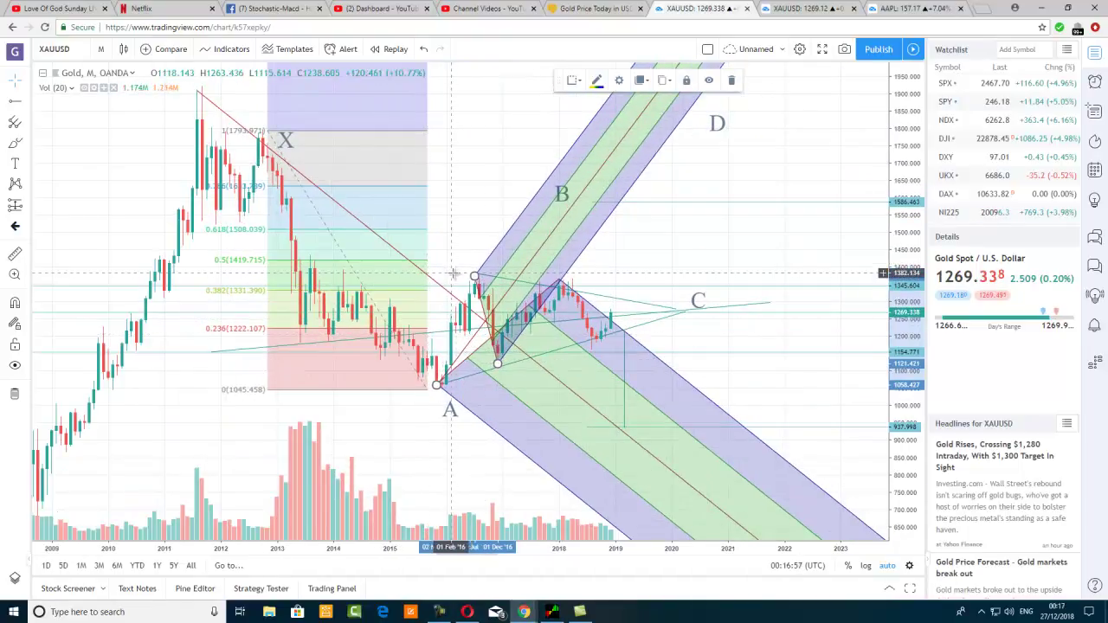
pyautogui.moveTo(498, 364)
pyautogui.mouseDown()
pyautogui.moveTo(589, 327)
pyautogui.moveTo(606, 356)
pyautogui.moveTo(554, 348)
pyautogui.moveTo(498, 363)
pyautogui.mouseUp()
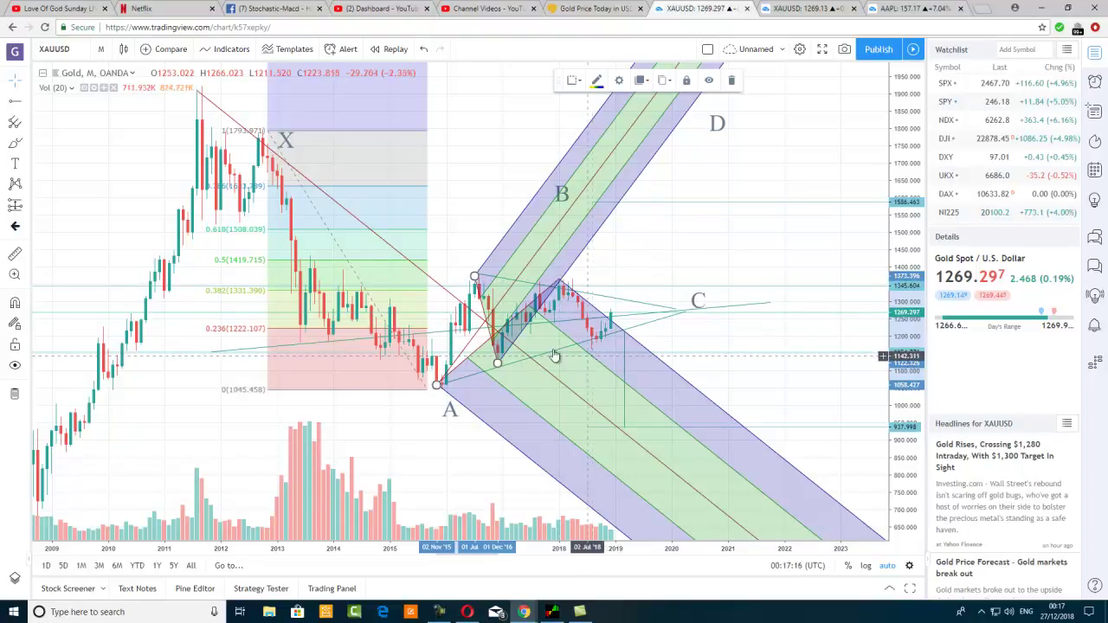
# - Re-anchor the second pitchfork to the December 2016 low near 1126, the February 2018 high near 1367 and the August 2018 low near 1157
pyautogui.moveTo(475, 277); pyautogui.dragTo(568, 234)
pyautogui.moveTo(499, 362); pyautogui.dragTo(592, 351)
pyautogui.moveTo(568, 233); pyautogui.dragTo(563, 280)
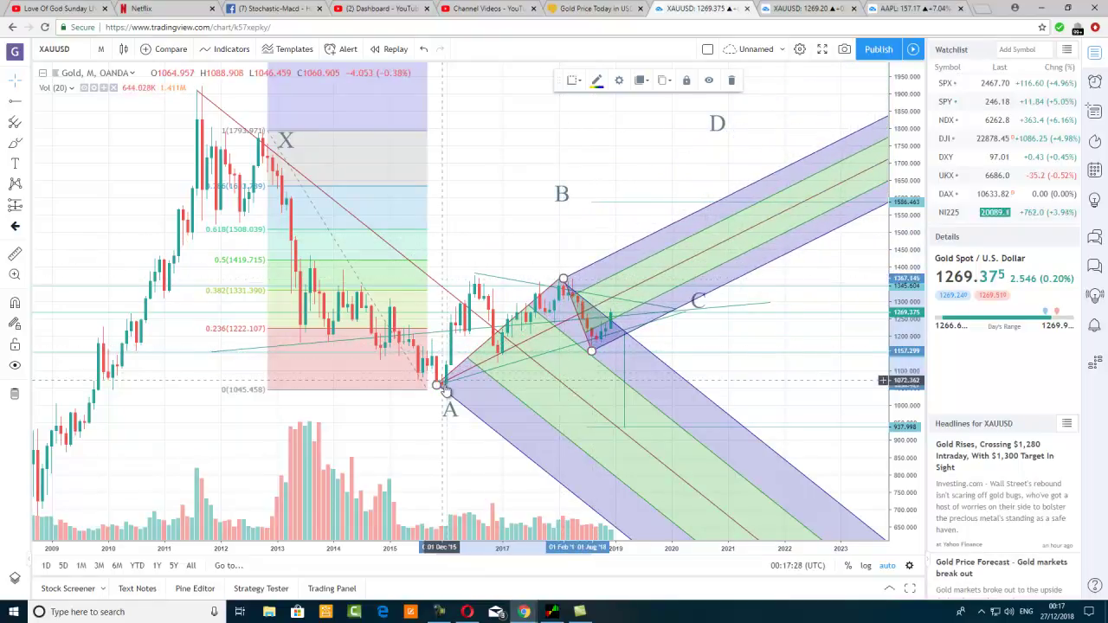
pyautogui.moveTo(438, 387); pyautogui.dragTo(498, 362)
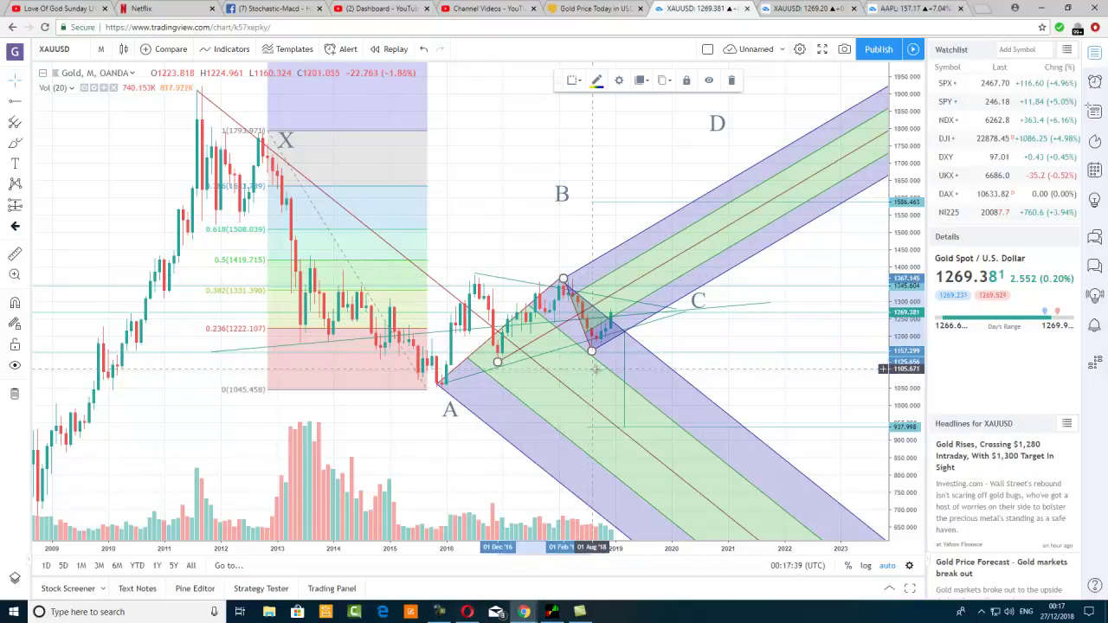
pyautogui.scroll(3, 546, 403)
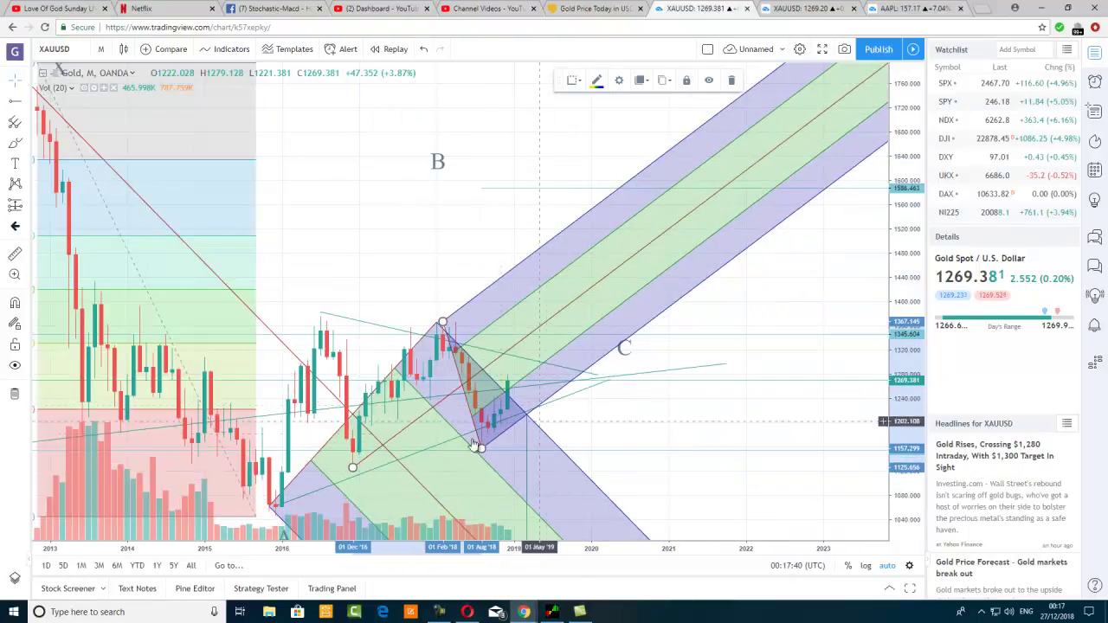
pyautogui.scroll(-3, 222, 456)
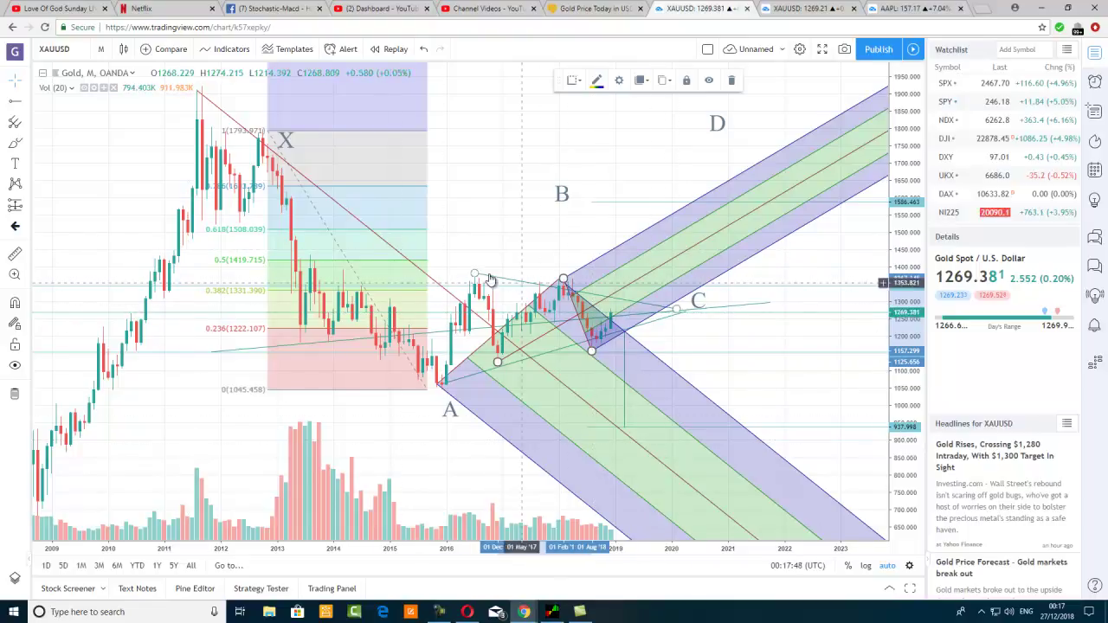
pyautogui.moveTo(513, 289); pyautogui.dragTo(715, 286)
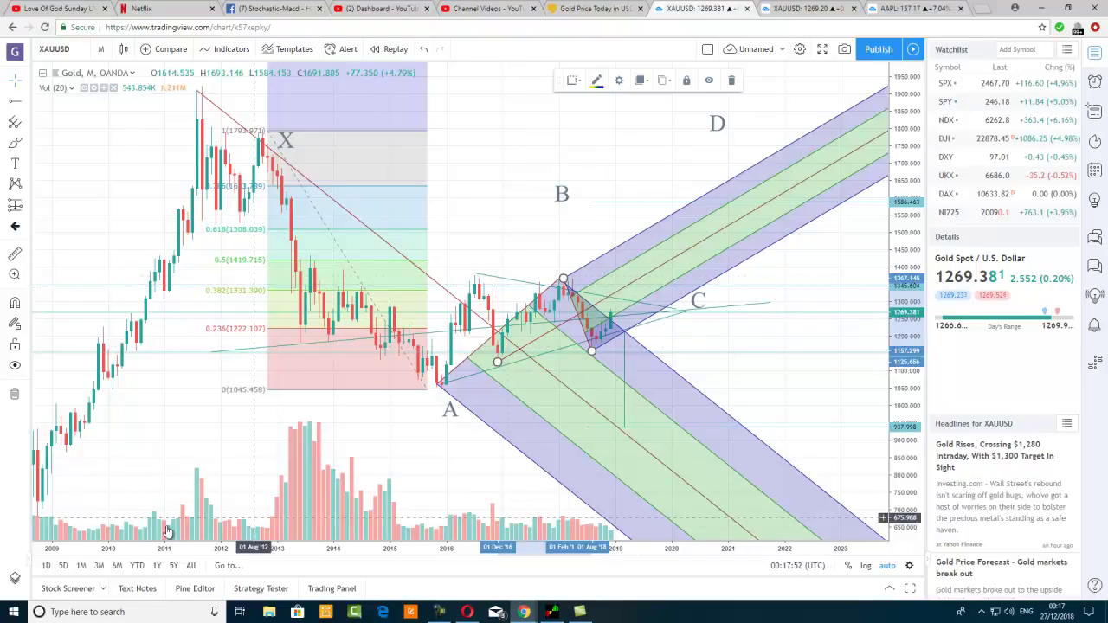
# - Delete the rising second pitchfork, keeping the falling one from the August 2011 high
pyautogui.click(673, 247)
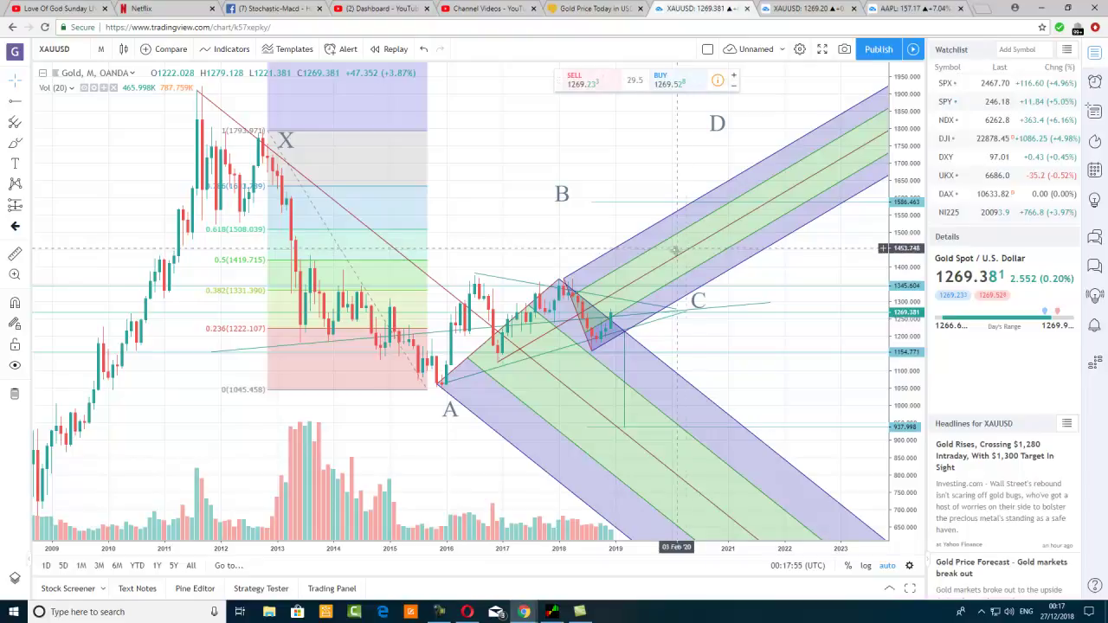
pyautogui.click(534, 345)
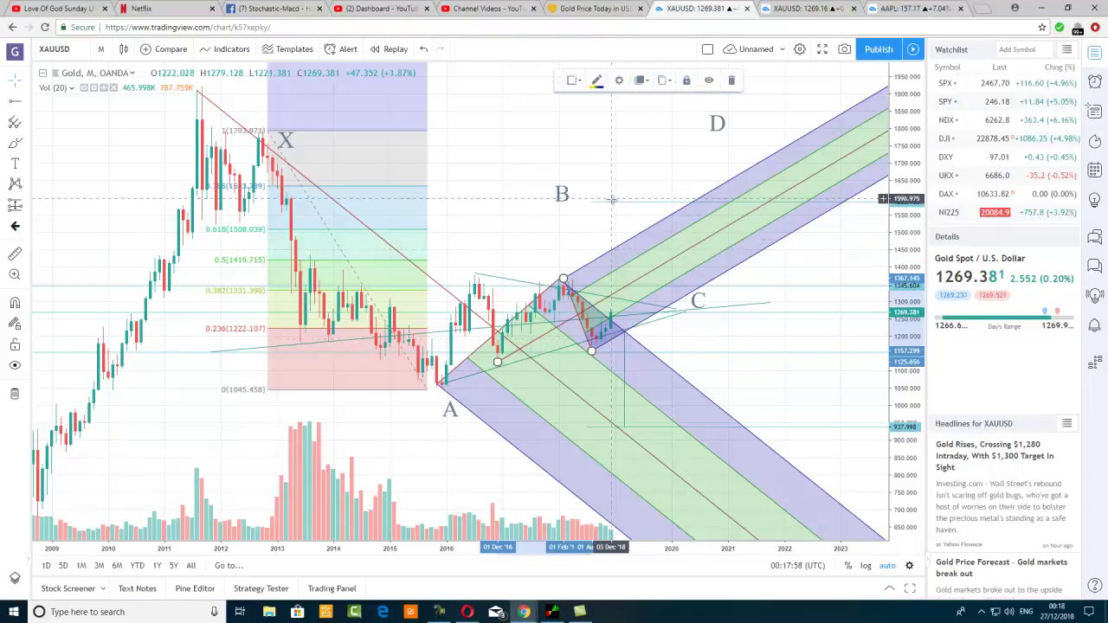
pyautogui.click(734, 80)
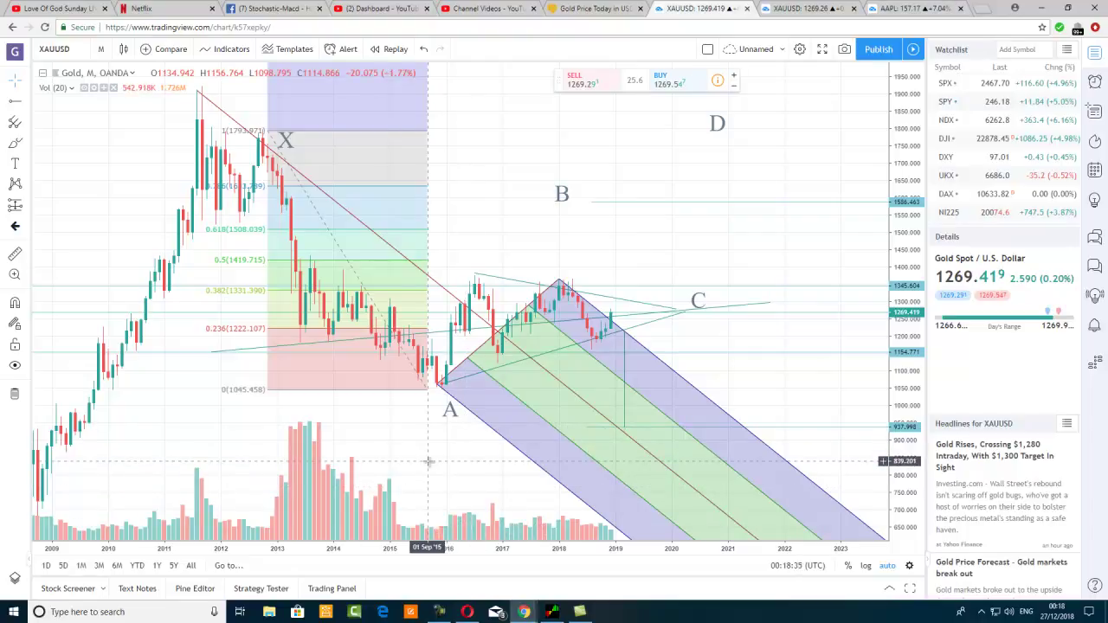
pyautogui.scroll(-3, 363, 429)
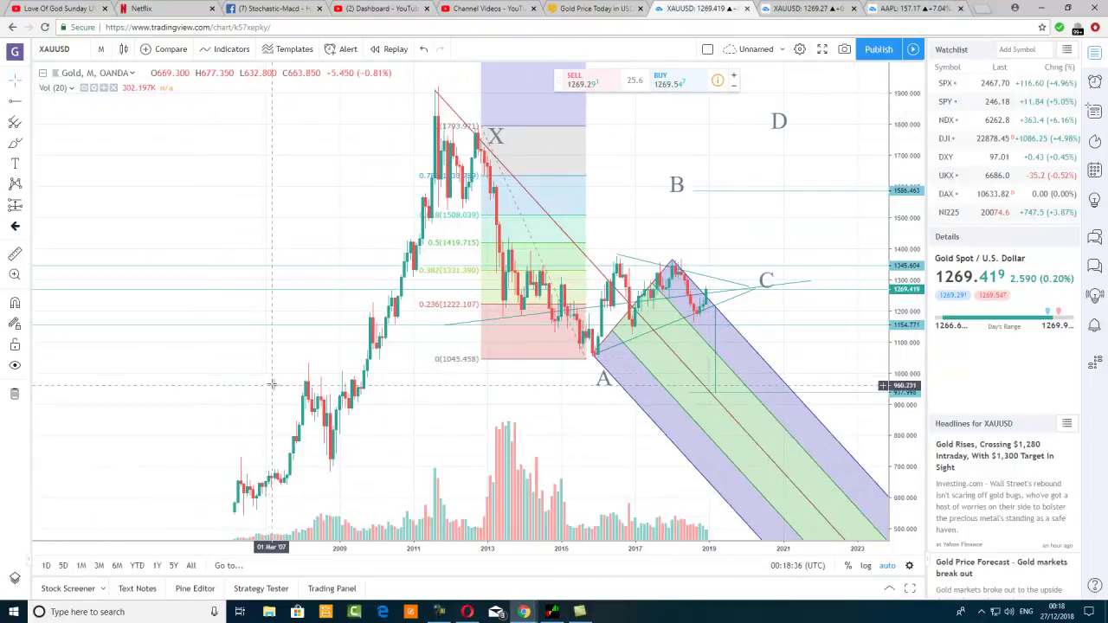
pyautogui.scroll(1, 273, 381)
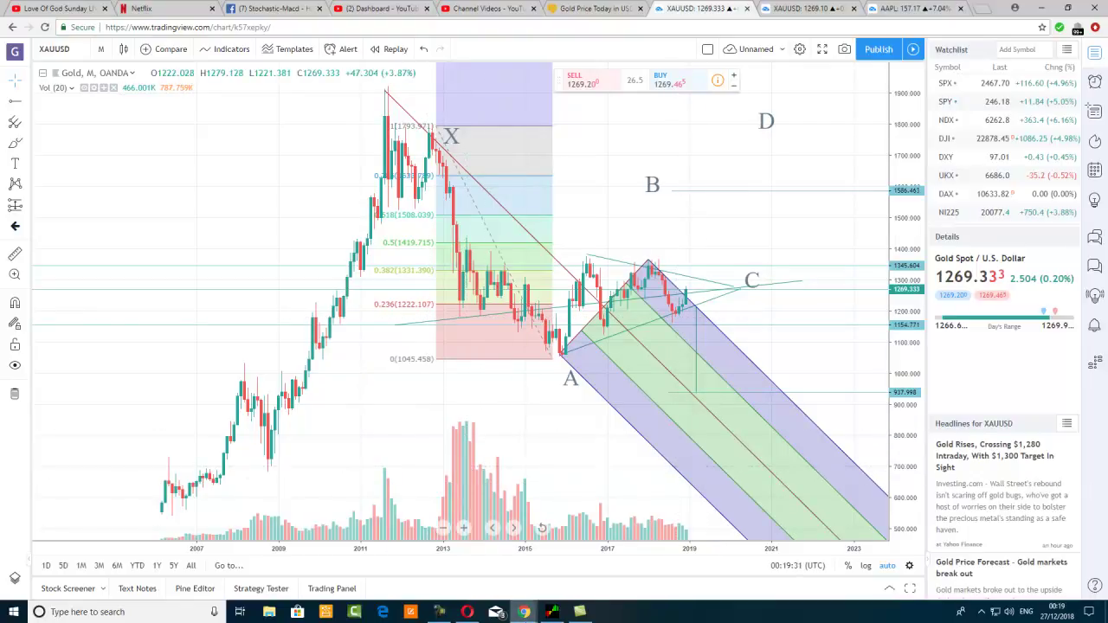
pyautogui.click(441, 613)
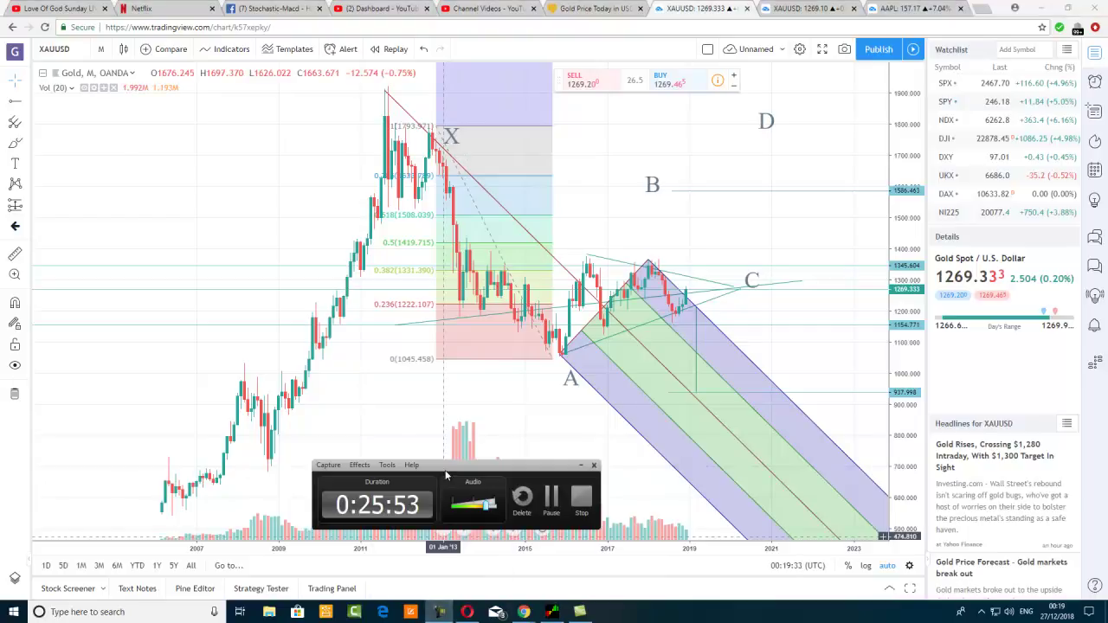